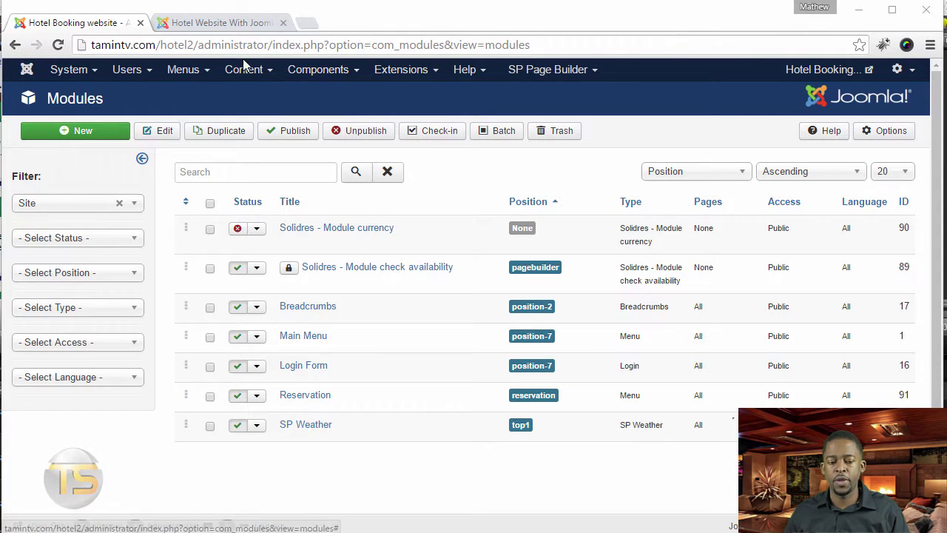
# - Open the hotel site's front end in a second tab, then go to the administrator's Components list
pyautogui.click(816, 71)
pyautogui.click(84, 25)
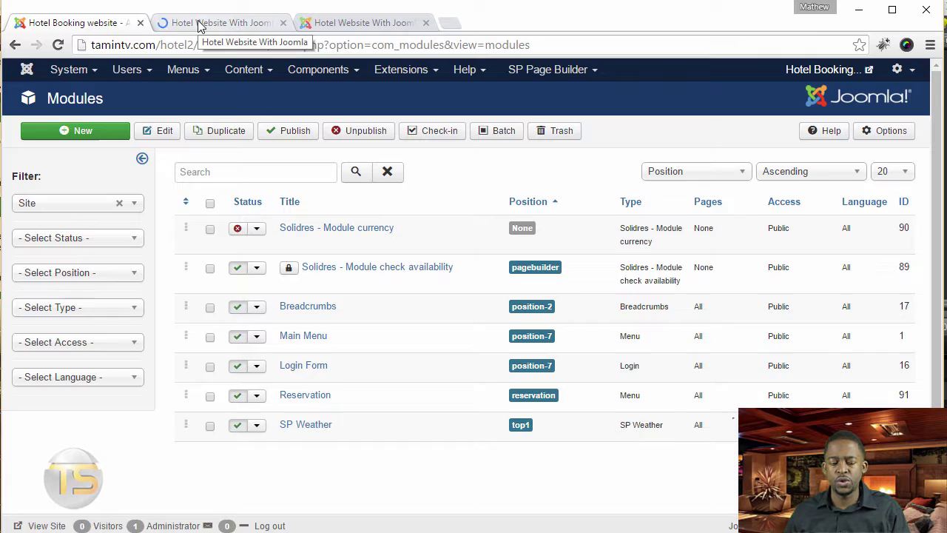
pyautogui.click(198, 25)
pyautogui.click(109, 25)
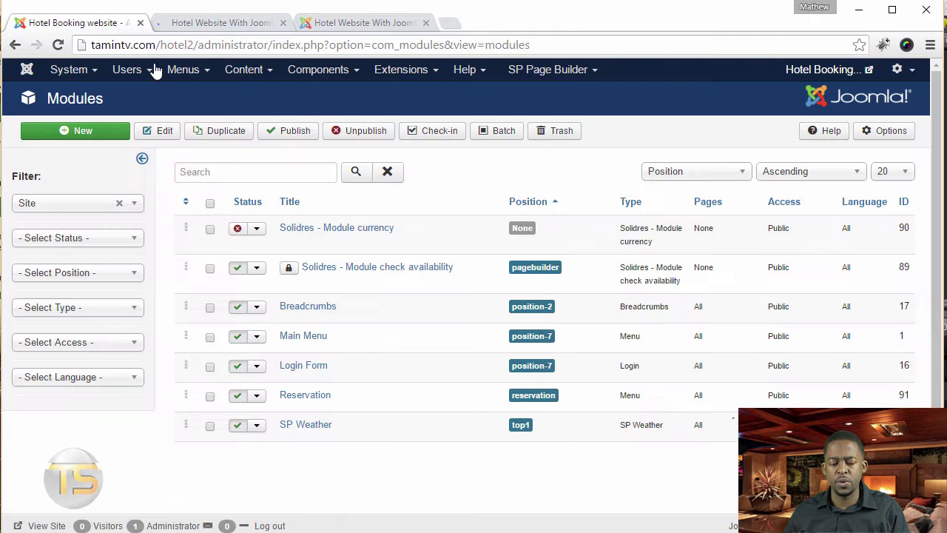
pyautogui.click(333, 73)
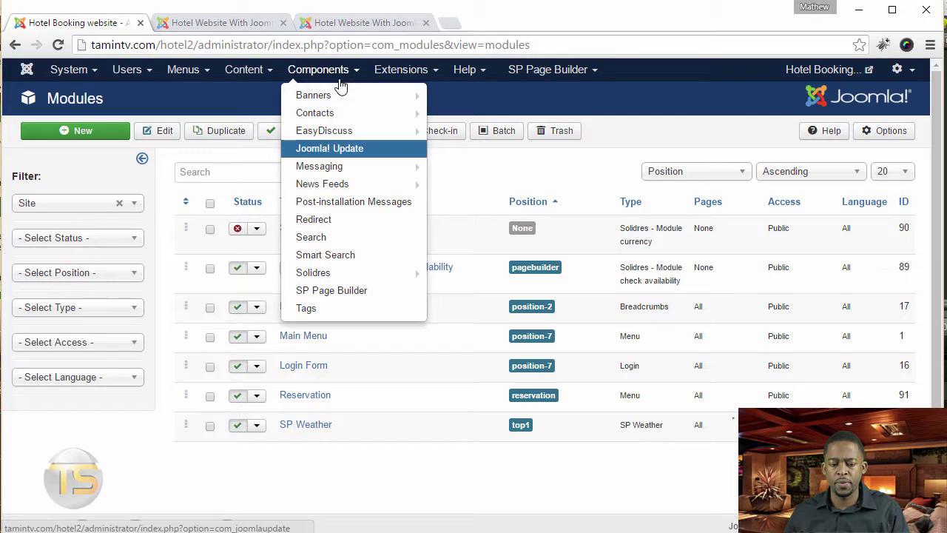
# - Enter the EasyDiscuss admin, check the front-end Forums page, and return to the EasyDiscuss dashboard
pyautogui.click(348, 131)
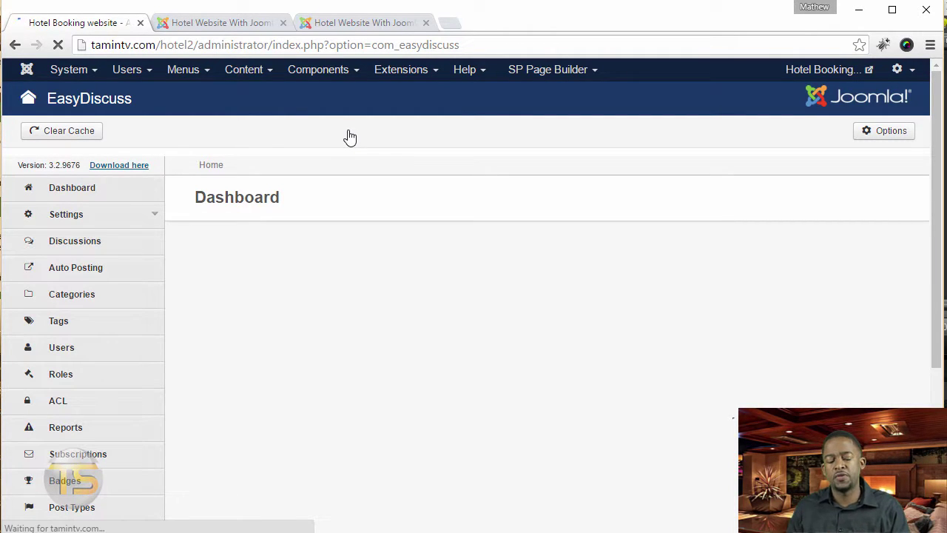
pyautogui.click(227, 25)
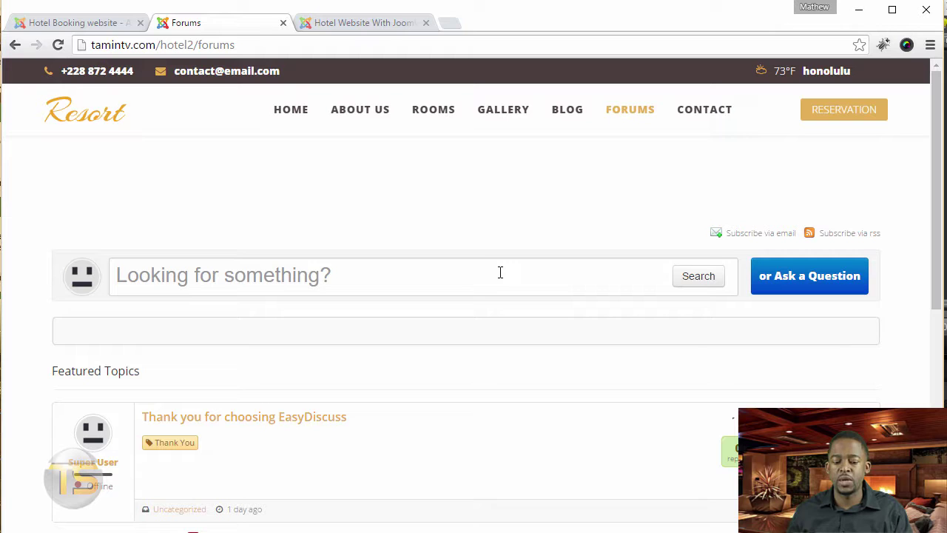
pyautogui.click(88, 24)
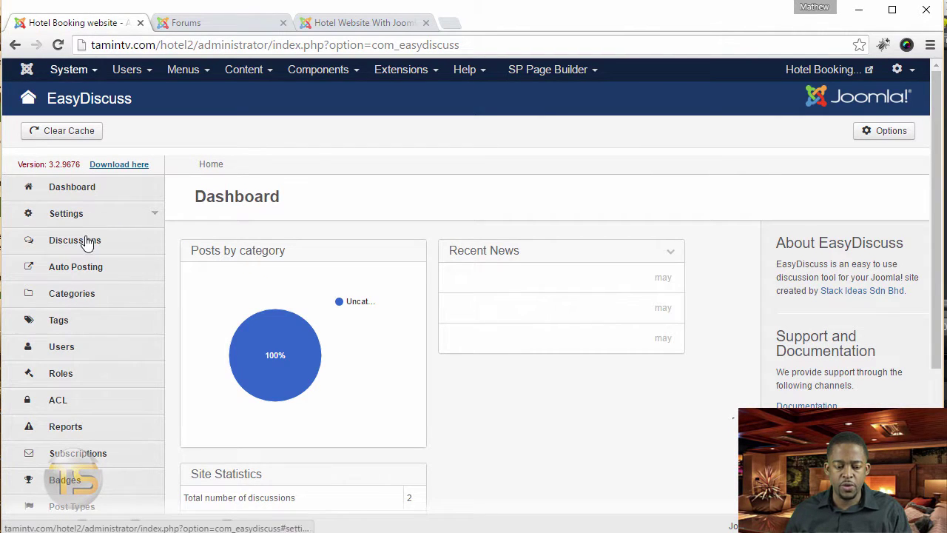
# - Open the Uncategorized category, retitle it Pre Sales, and clear its alias
pyautogui.click(105, 298)
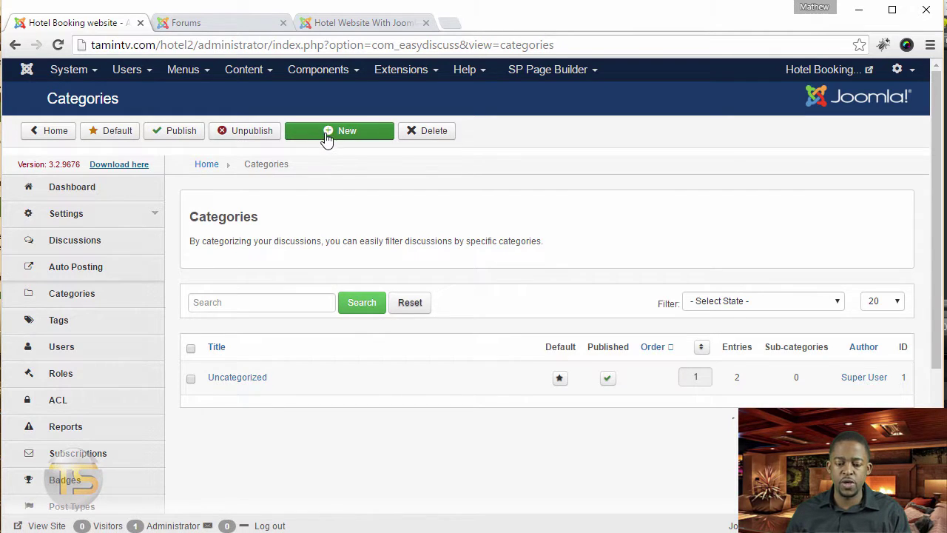
pyautogui.click(251, 378)
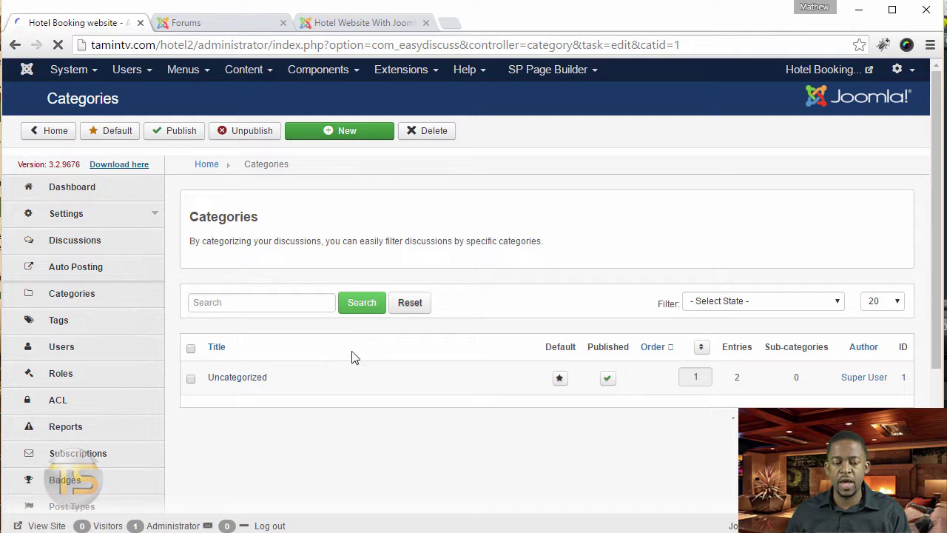
pyautogui.doubleClick(426, 349)
pyautogui.write('S')
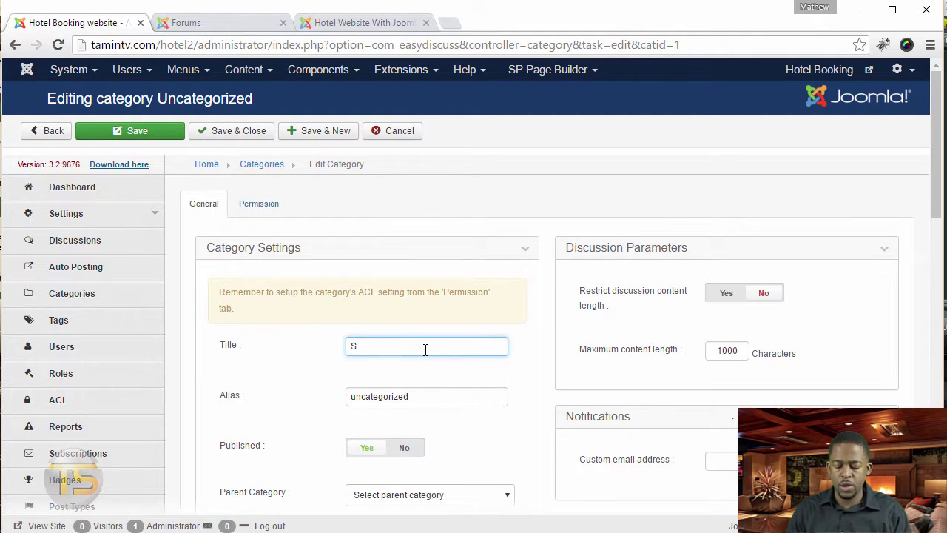
pyautogui.write('PRe S')
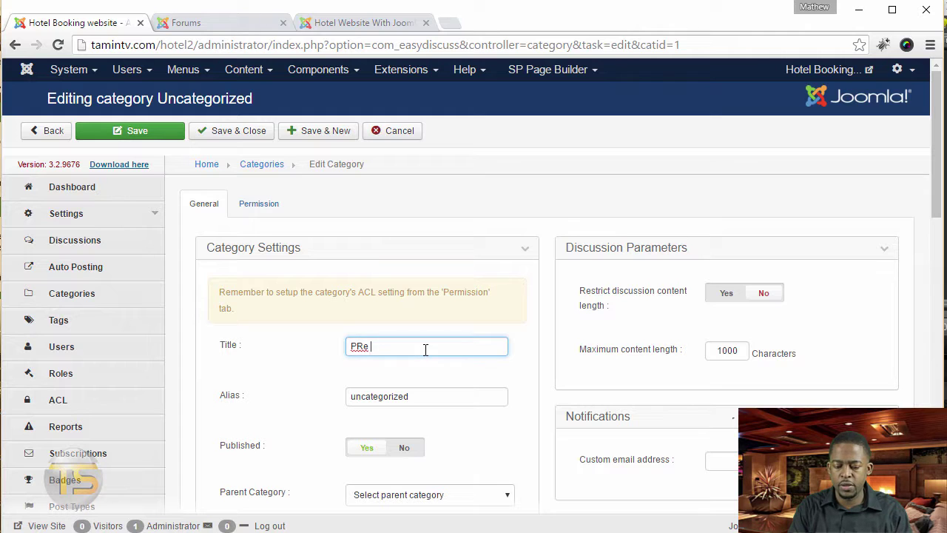
pyautogui.press('BackSpace')
pyautogui.press('BackSpace')
pyautogui.press('BackSpace')
pyautogui.write('re Sales')
pyautogui.press('Tab')
pyautogui.press('BackSpace')
pyautogui.scroll(-2, 676, 370)
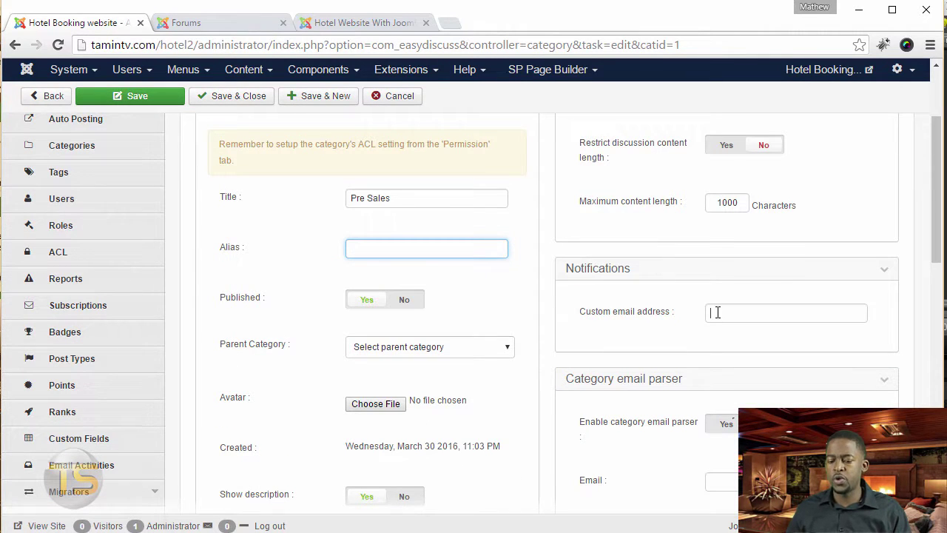
pyautogui.click(717, 312)
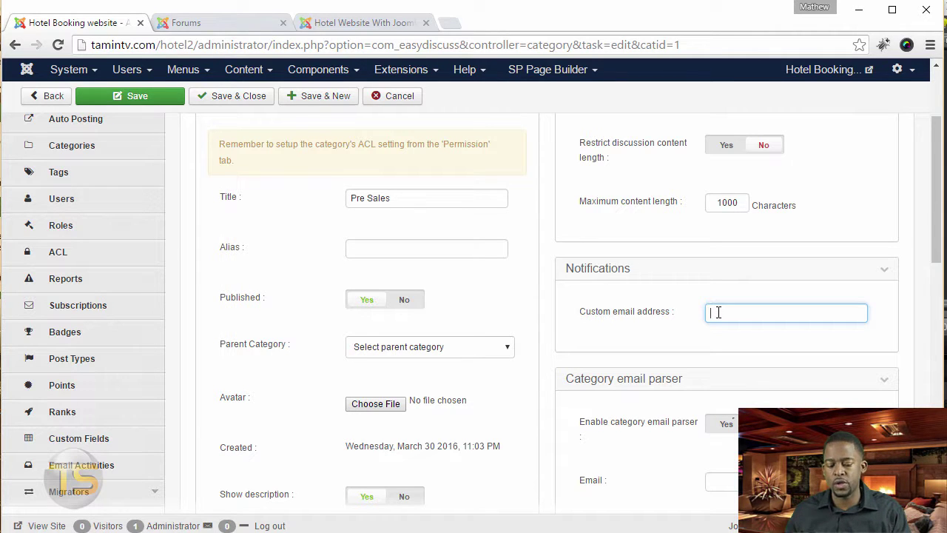
# - Paste the description 'Post your pre sales questions here.' into the category editor
pyautogui.scroll(-4, 718, 312)
pyautogui.scroll(4, 763, 228)
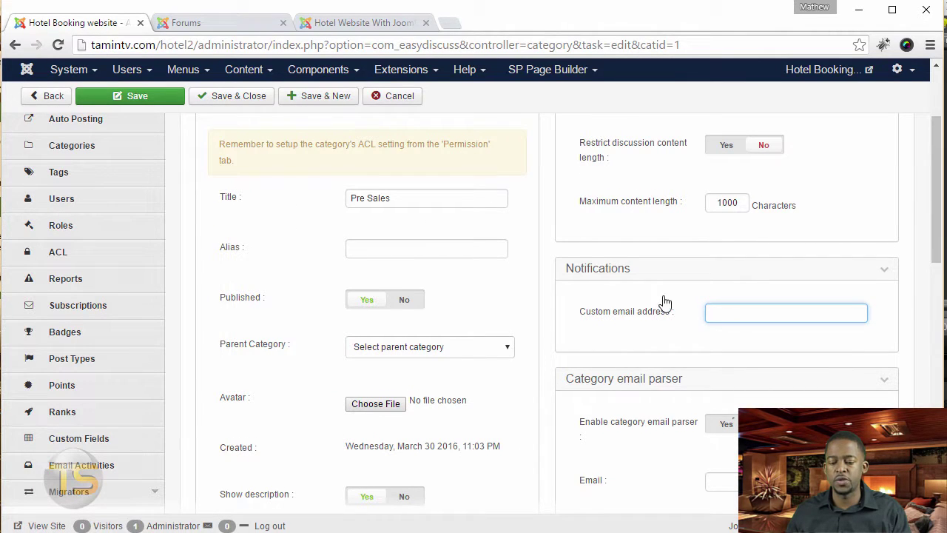
pyautogui.scroll(-4, 665, 302)
pyautogui.click(364, 402)
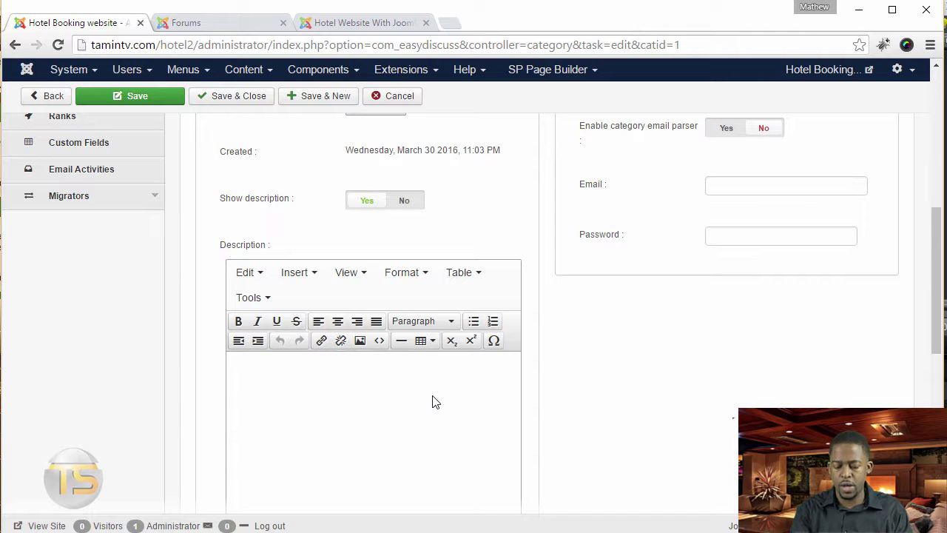
pyautogui.write('Post your pre sales questions here.')
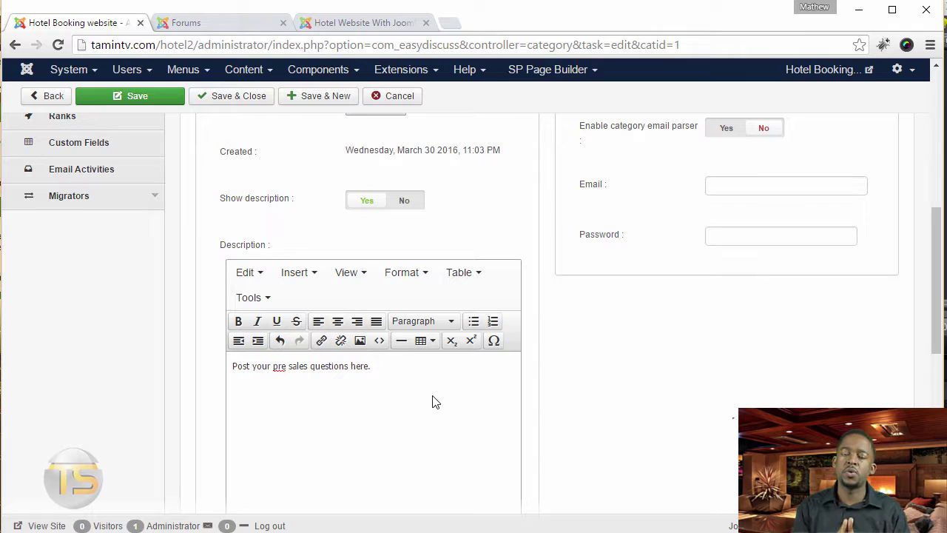
pyautogui.scroll(4, 440, 396)
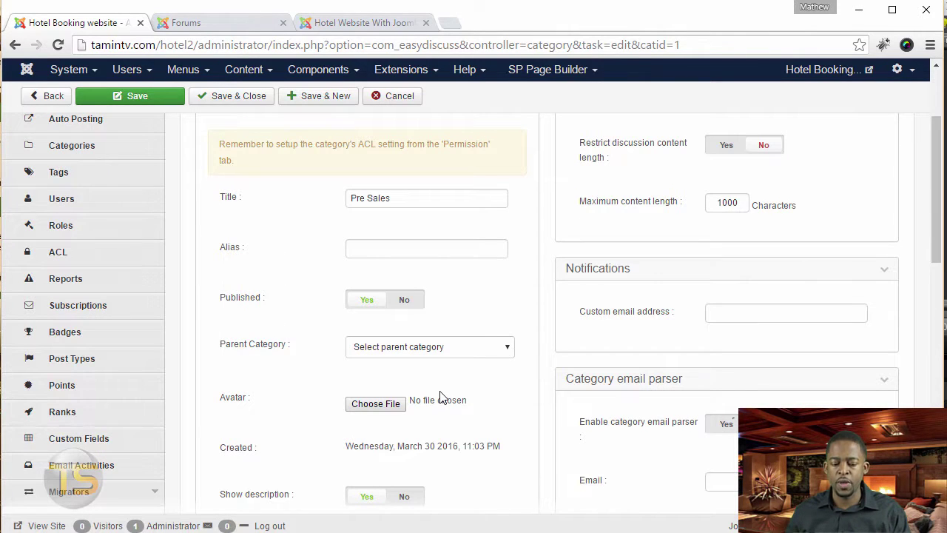
pyautogui.scroll(2, 482, 393)
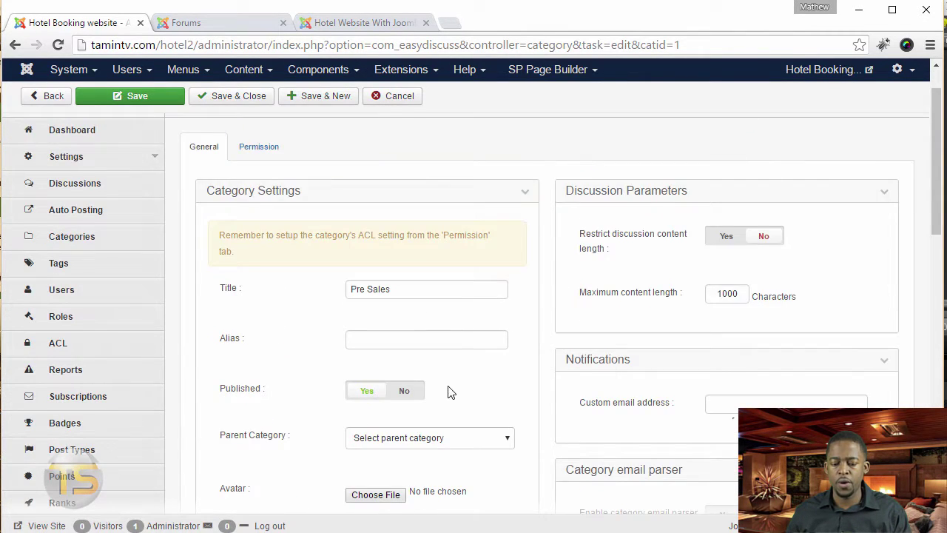
# - Add Registered and Super Users to 'Who can select this category when creating discussion'
pyautogui.click(272, 211)
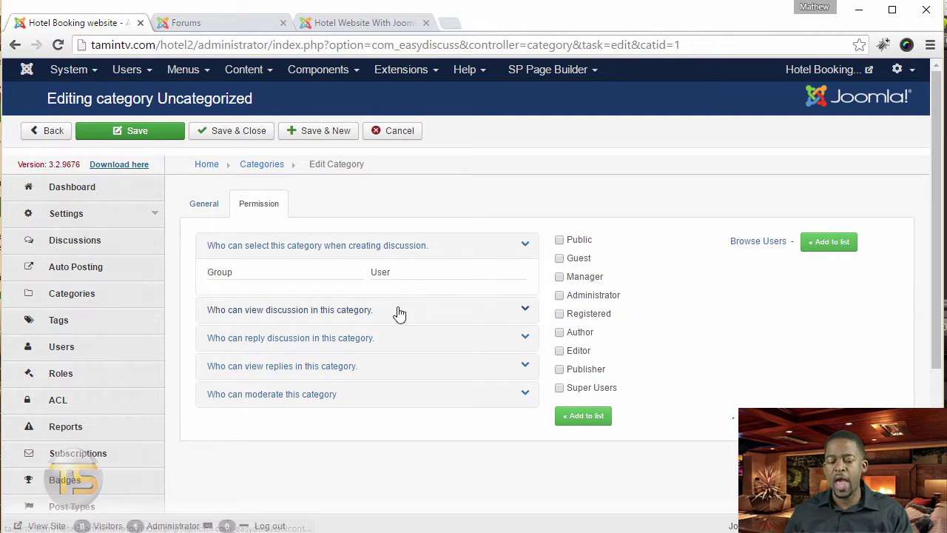
pyautogui.click(559, 315)
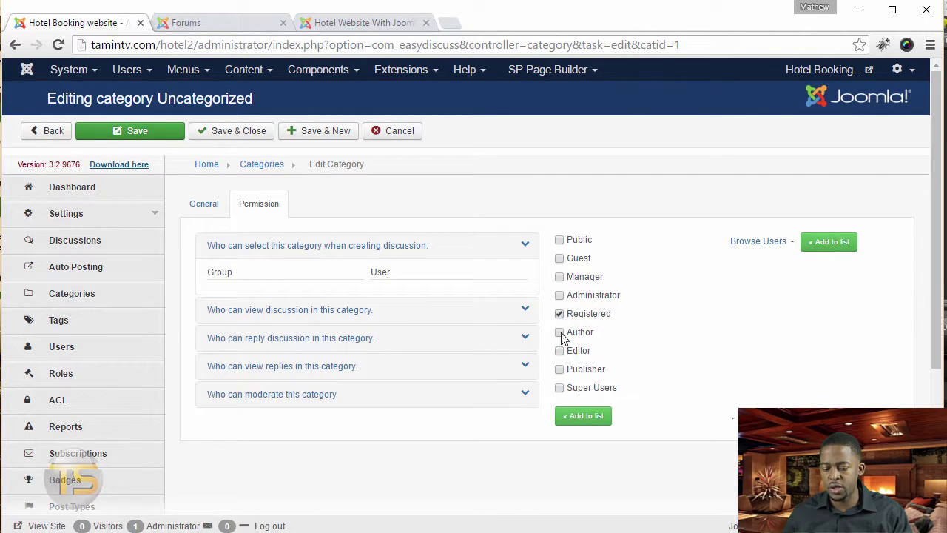
pyautogui.click(561, 389)
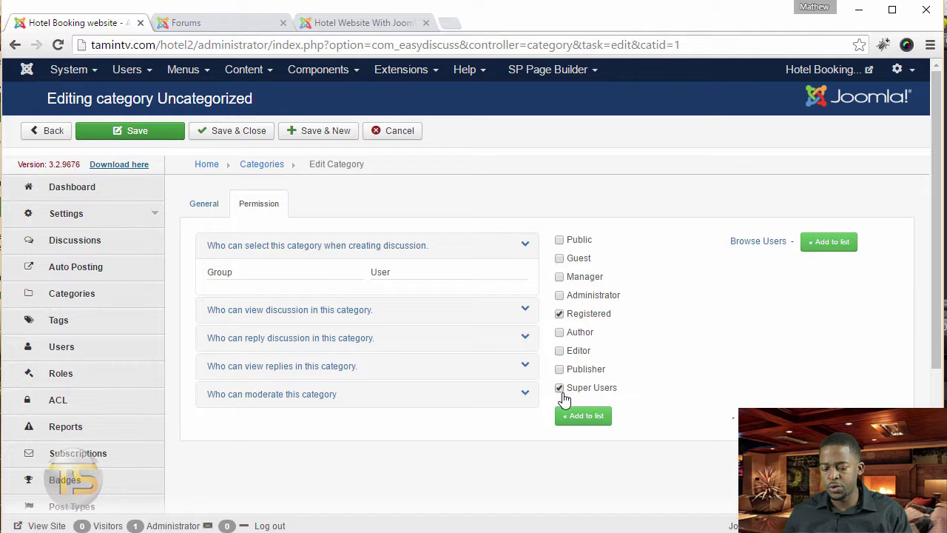
pyautogui.click(576, 417)
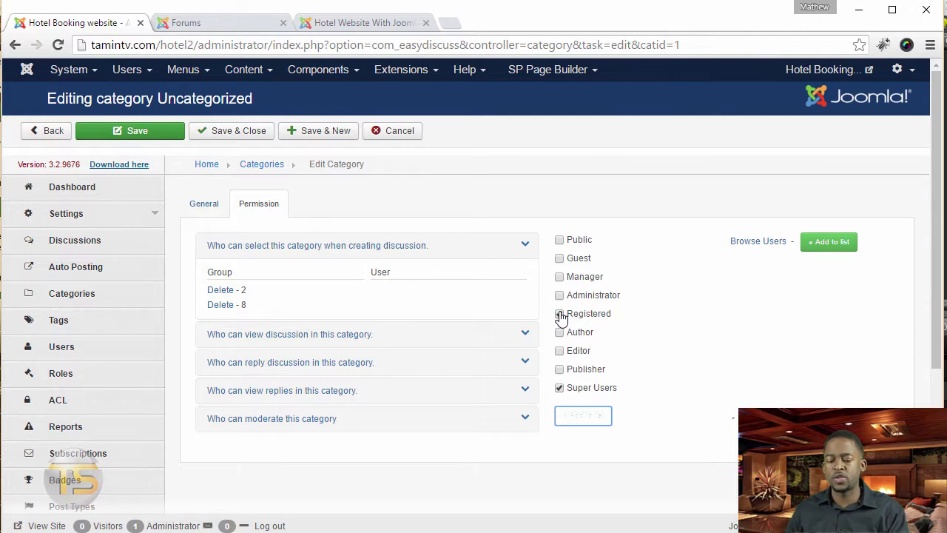
pyautogui.click(560, 313)
pyautogui.click(560, 388)
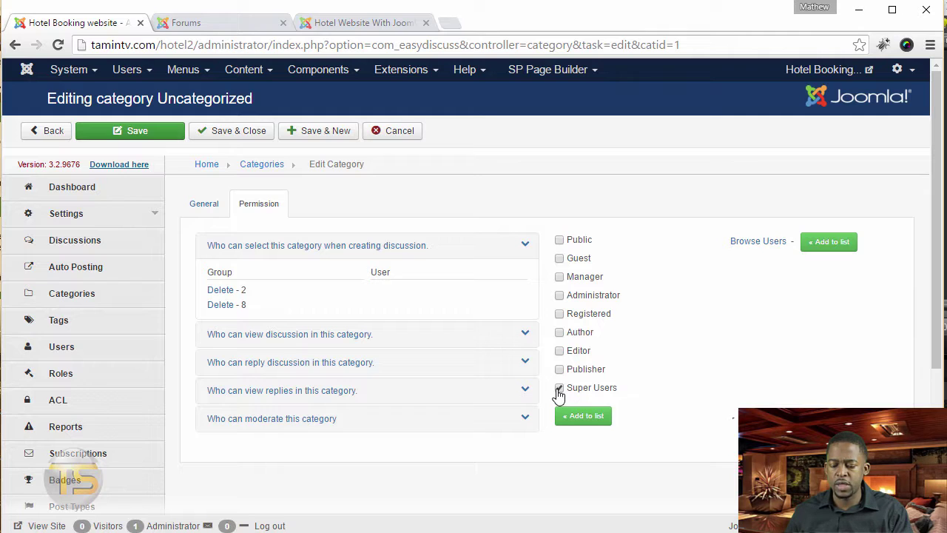
# - Remove groups 2 and 8 from that rule, then grant Registered and Super Users reply rights
pyautogui.click(222, 290)
pyautogui.click(225, 291)
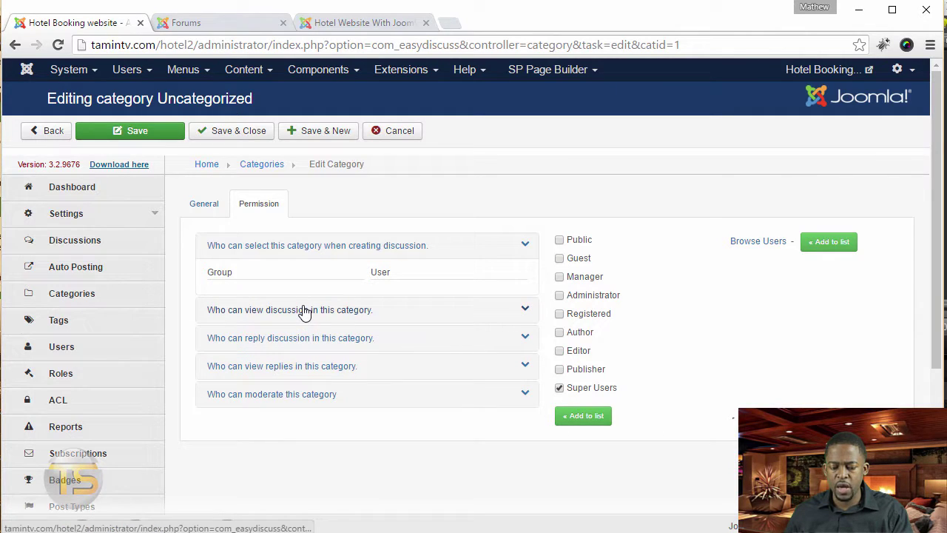
pyautogui.click(306, 312)
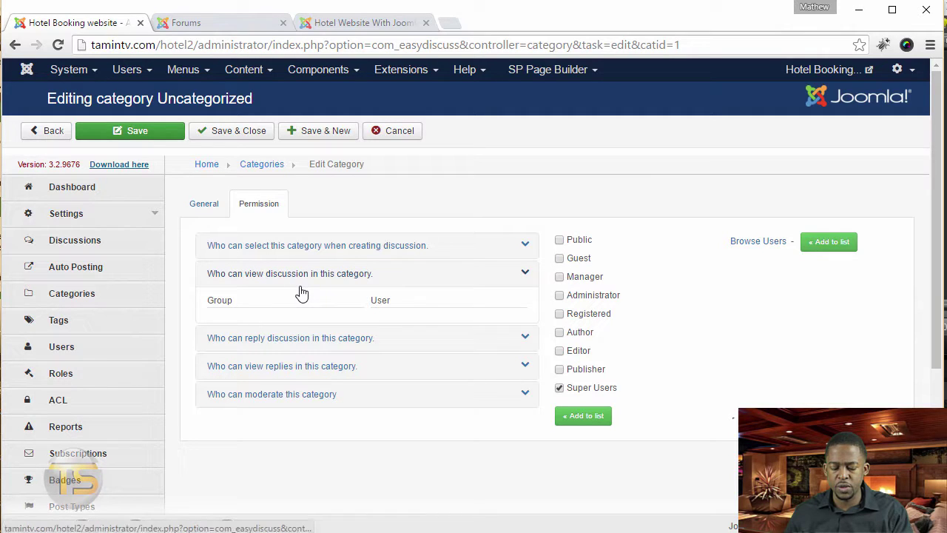
pyautogui.click(292, 342)
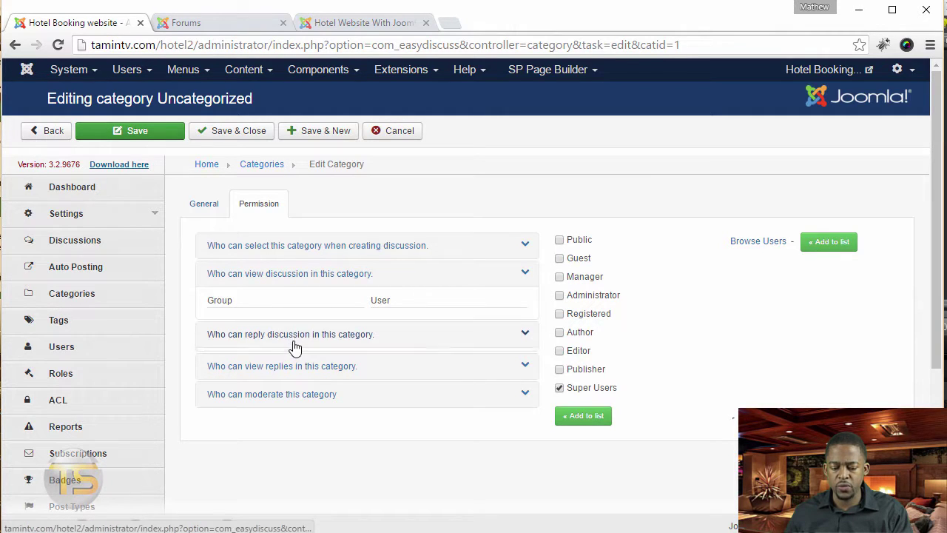
pyautogui.click(561, 315)
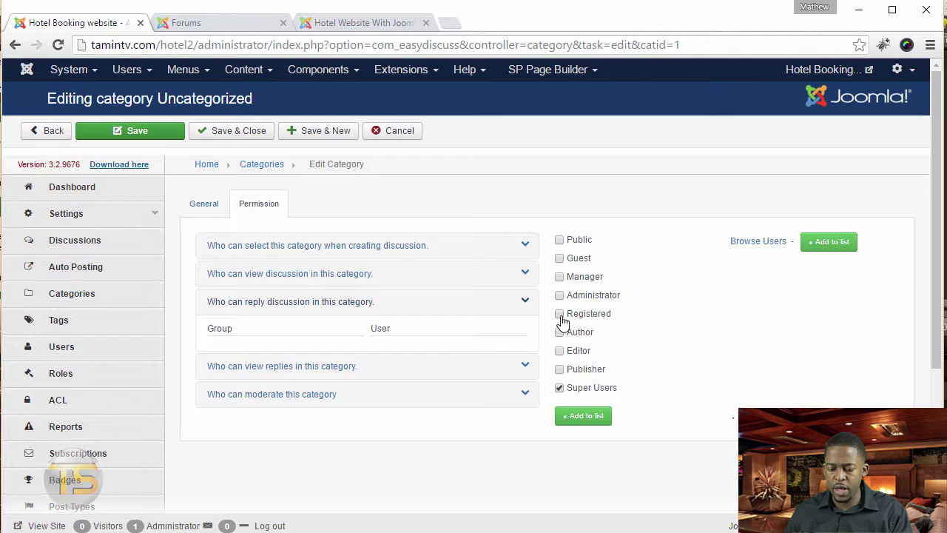
pyautogui.click(568, 425)
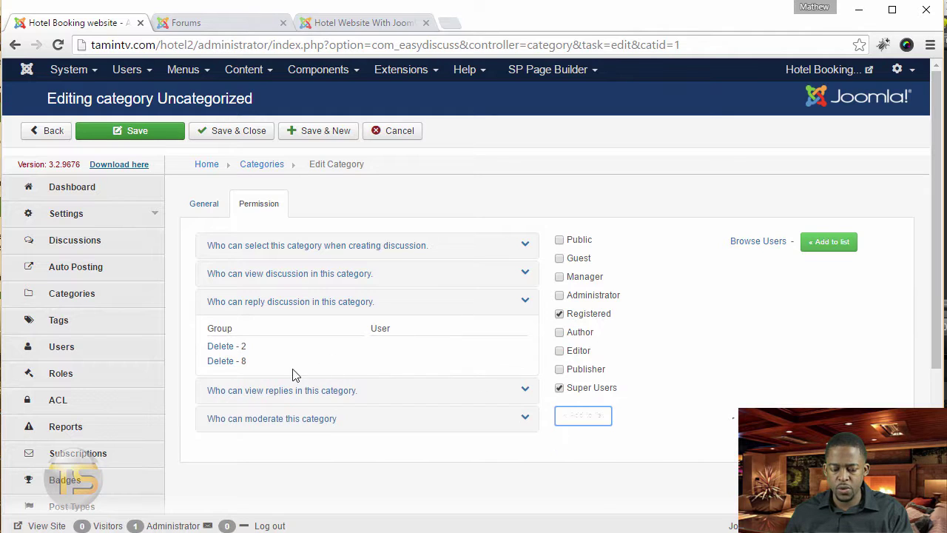
pyautogui.click(280, 421)
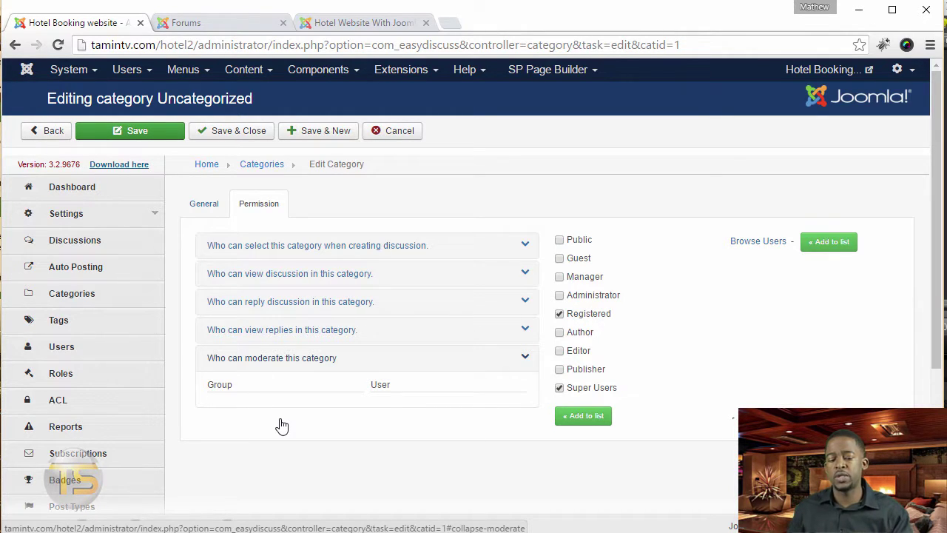
# - Save and close the Pre Sales category
pyautogui.click(198, 202)
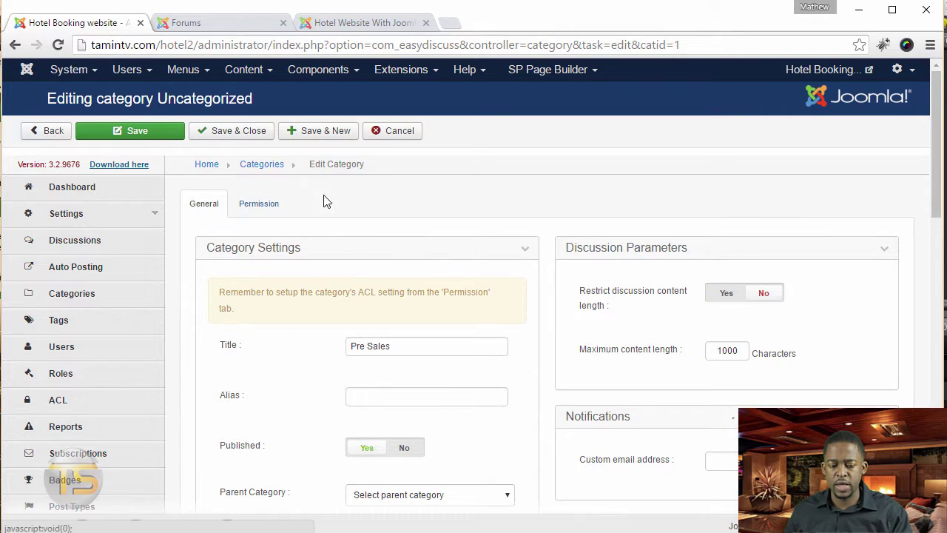
pyautogui.click(226, 130)
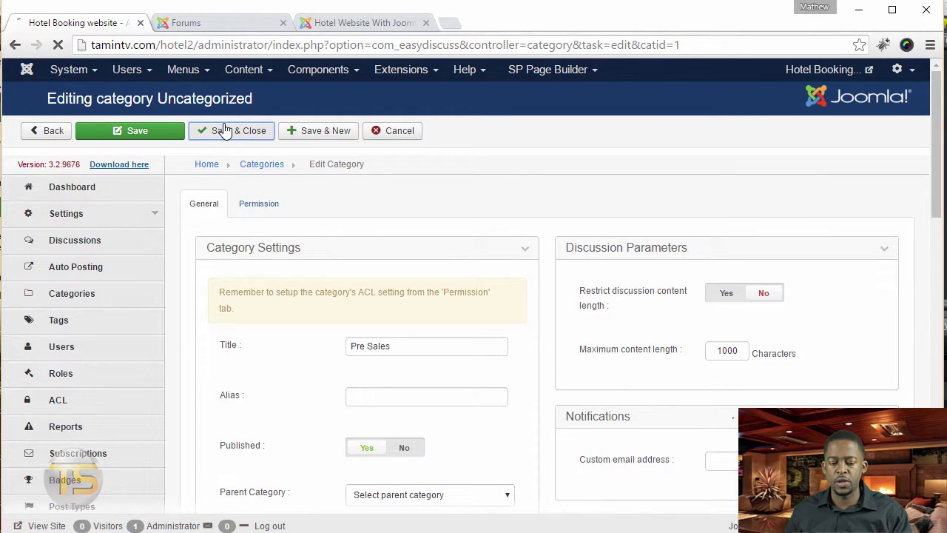
pyautogui.click(185, 23)
# - Install the mod_easydiscuss welcome module by uploading its package zip
pyautogui.click(66, 28)
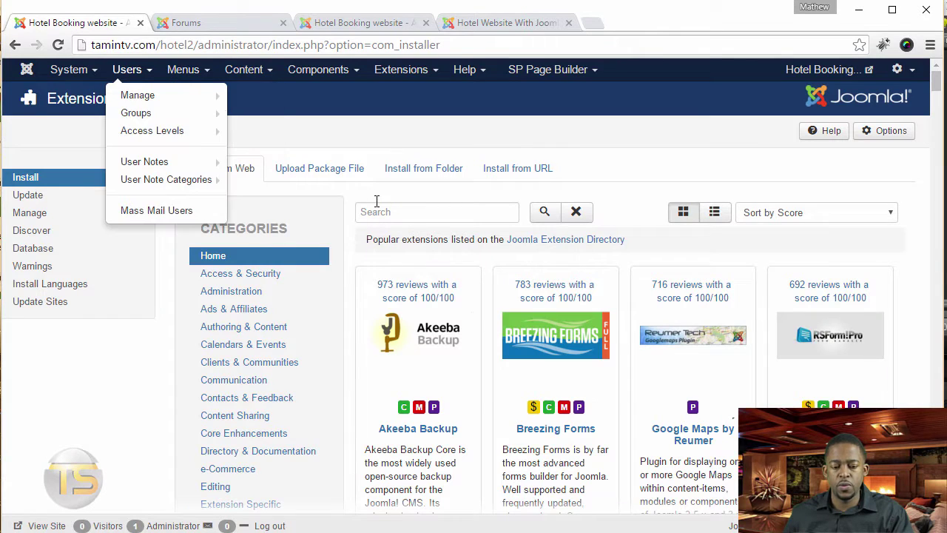
pyautogui.click(289, 28)
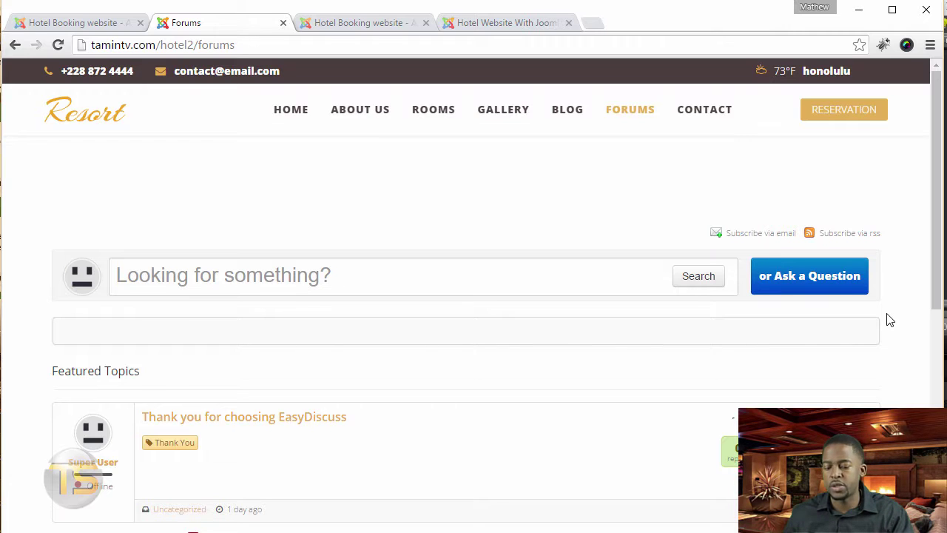
pyautogui.click(76, 26)
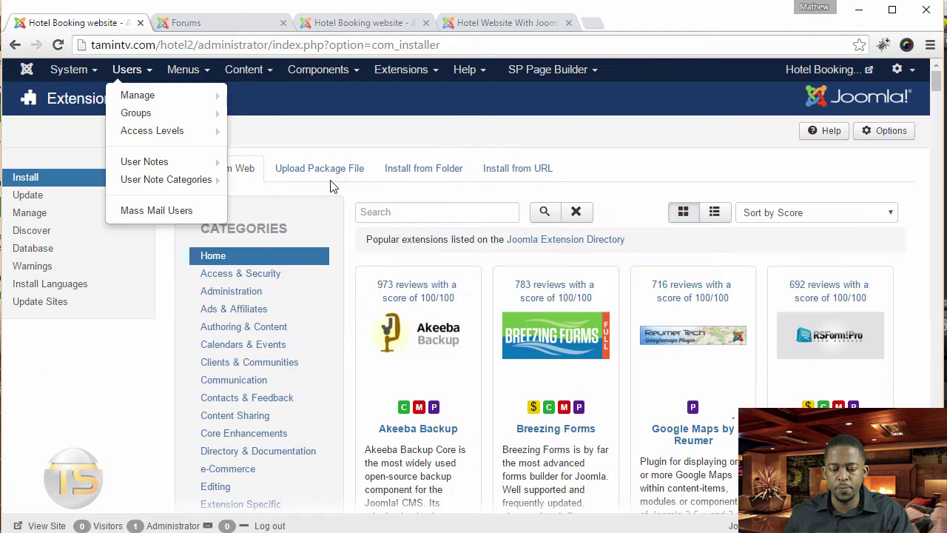
pyautogui.click(404, 69)
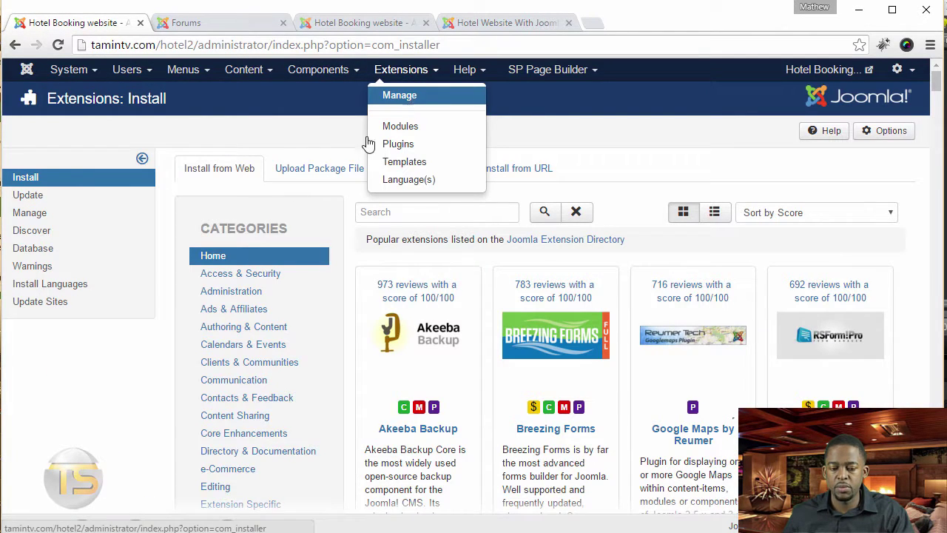
pyautogui.click(318, 170)
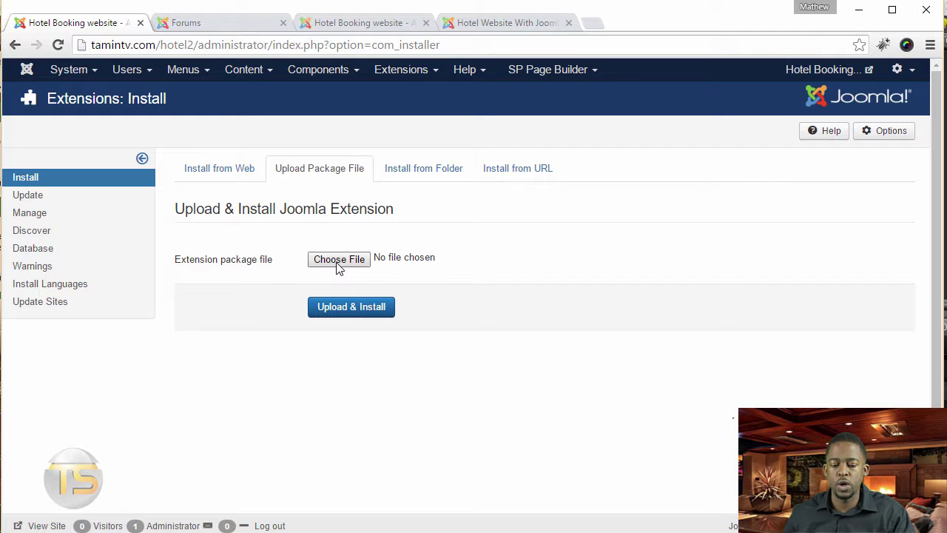
pyautogui.click(365, 314)
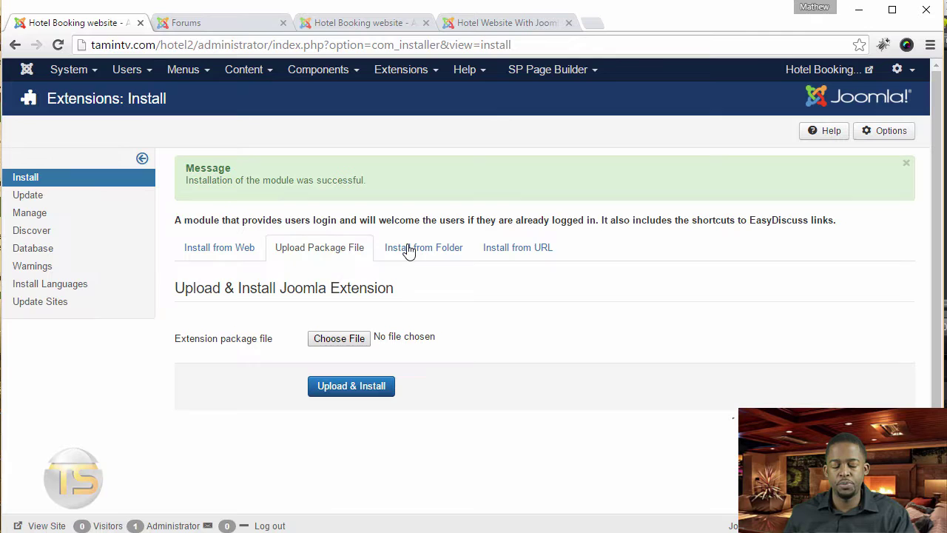
pyautogui.click(427, 71)
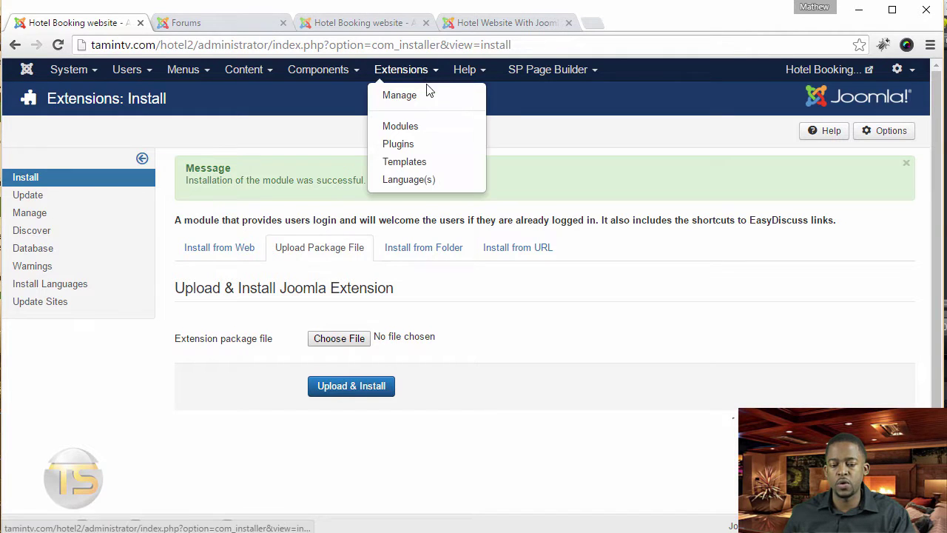
# - Retitle the EasyDiscuss Welcome module 'Forums', set it Published, and put it in position Right [right]
pyautogui.click(417, 126)
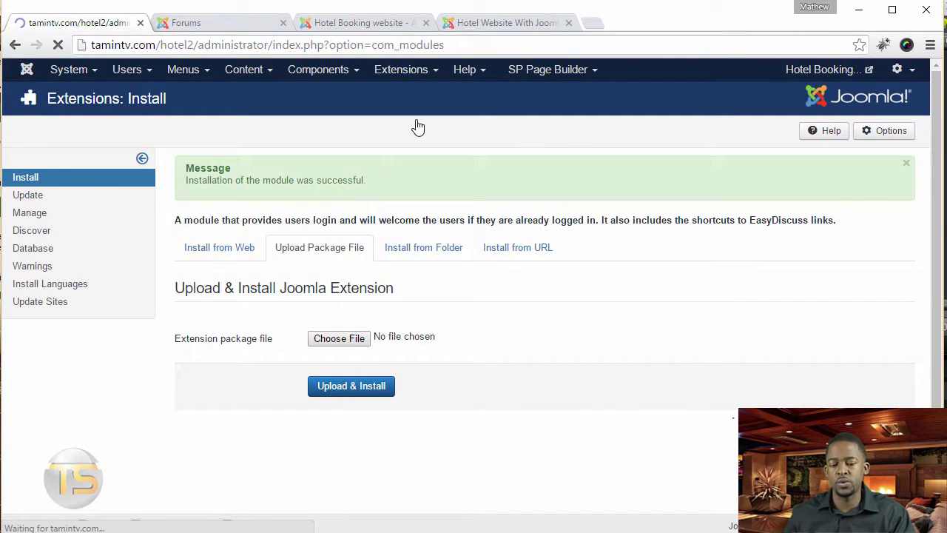
pyautogui.click(337, 272)
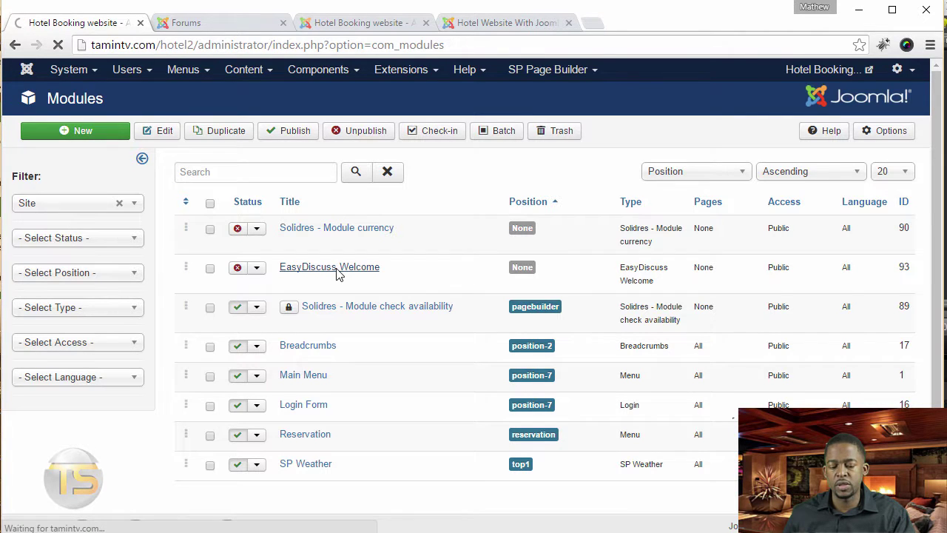
pyautogui.tripleClick(108, 171)
pyautogui.write('Forums')
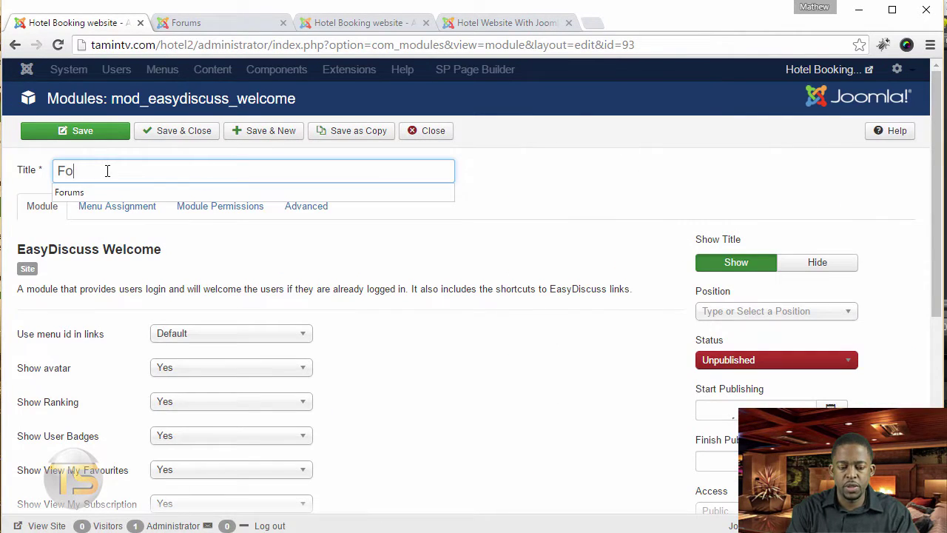
pyautogui.click(786, 362)
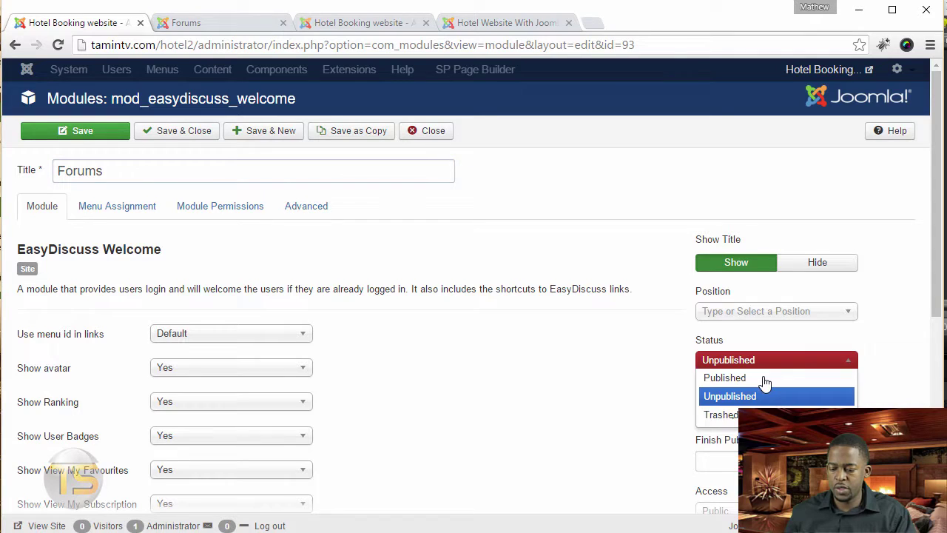
pyautogui.click(766, 378)
pyautogui.click(776, 314)
pyautogui.write('r')
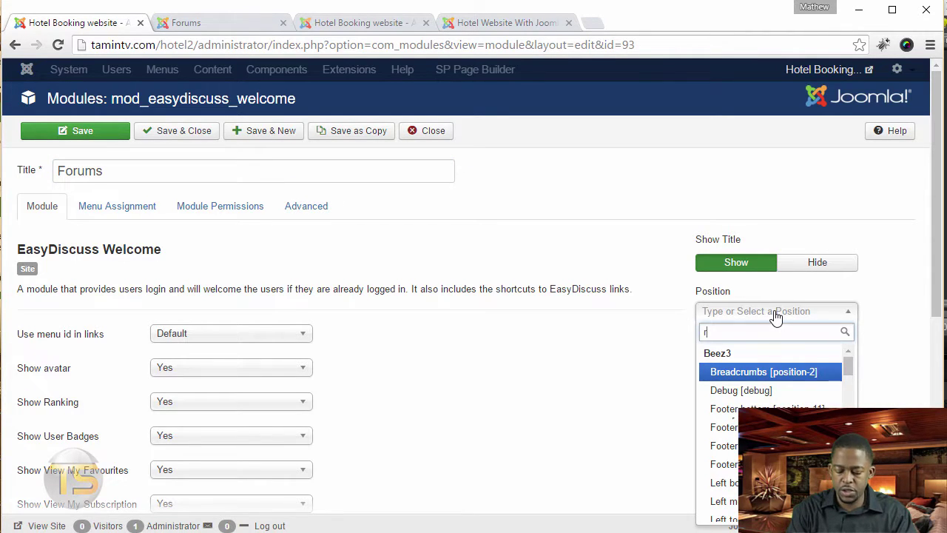
pyautogui.write('ight')
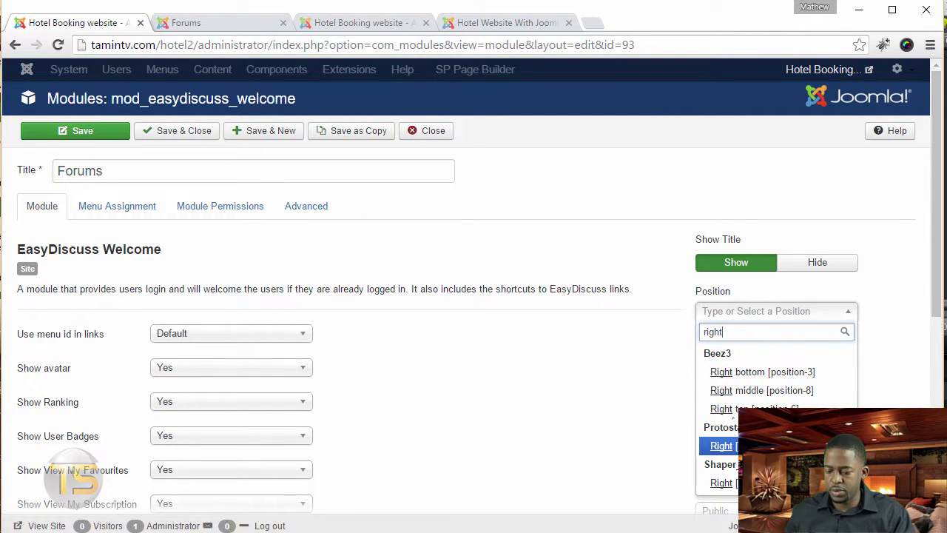
pyautogui.click(762, 483)
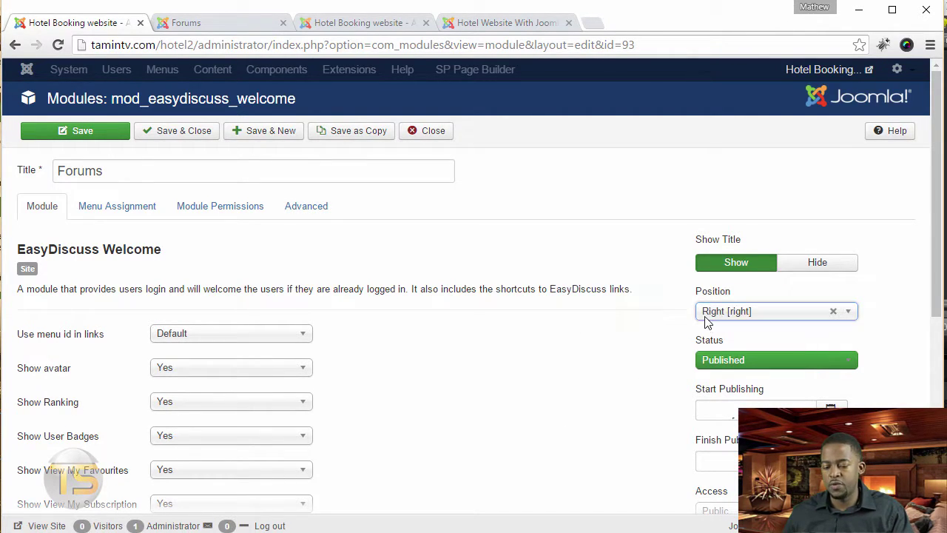
# - Assign the Forums module only to the Forums item under Main Menu
pyautogui.click(116, 214)
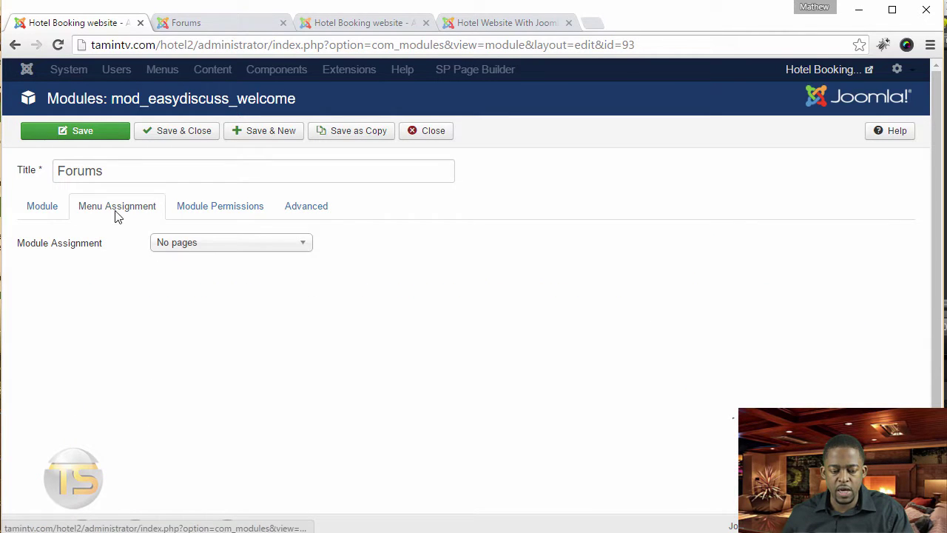
pyautogui.click(178, 250)
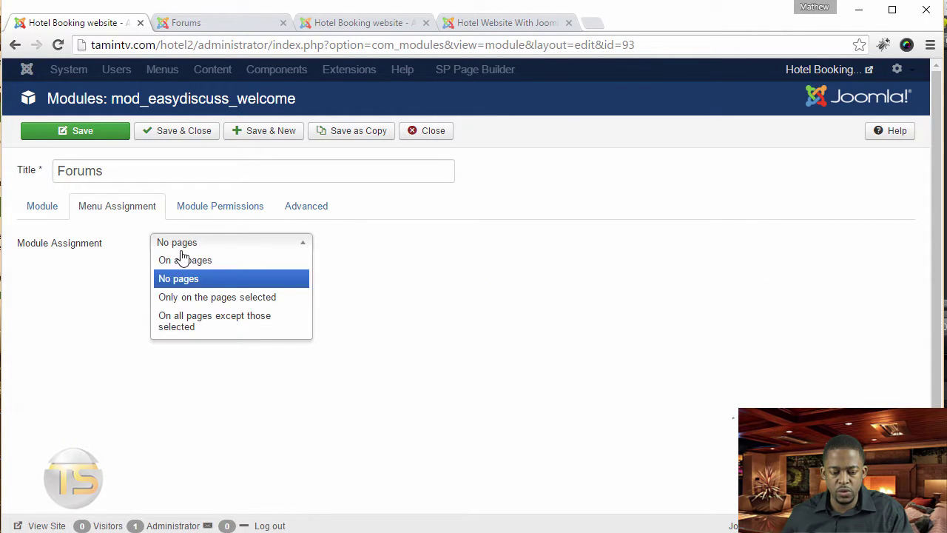
pyautogui.click(200, 297)
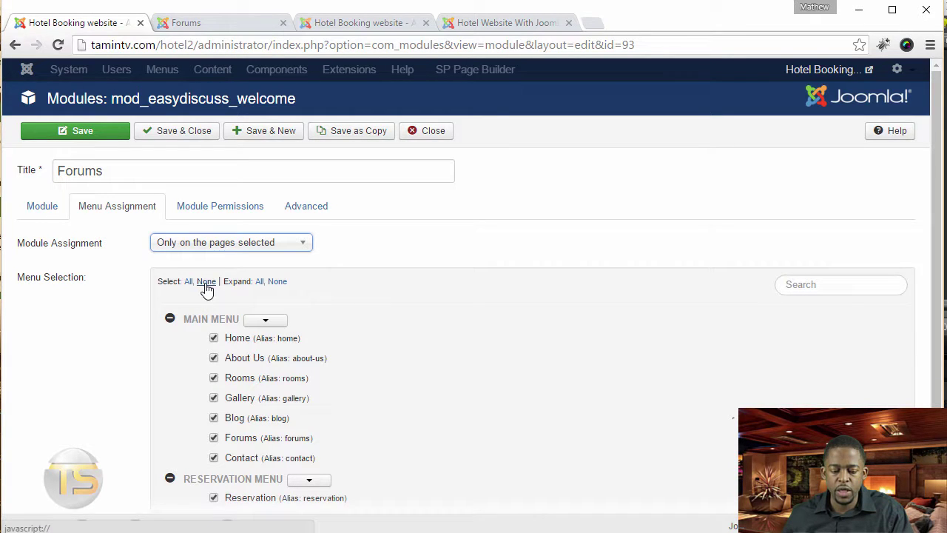
pyautogui.click(205, 283)
pyautogui.scroll(-2, 370, 348)
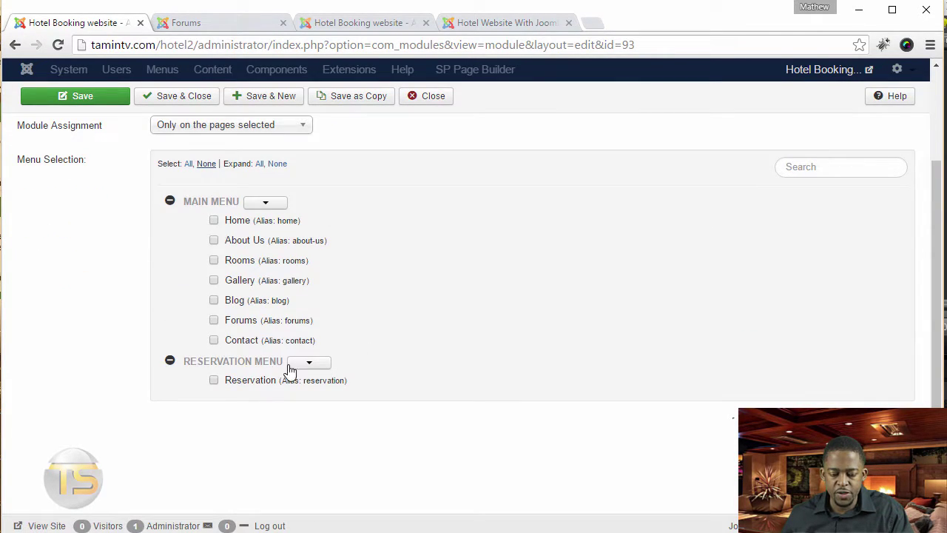
pyautogui.click(214, 321)
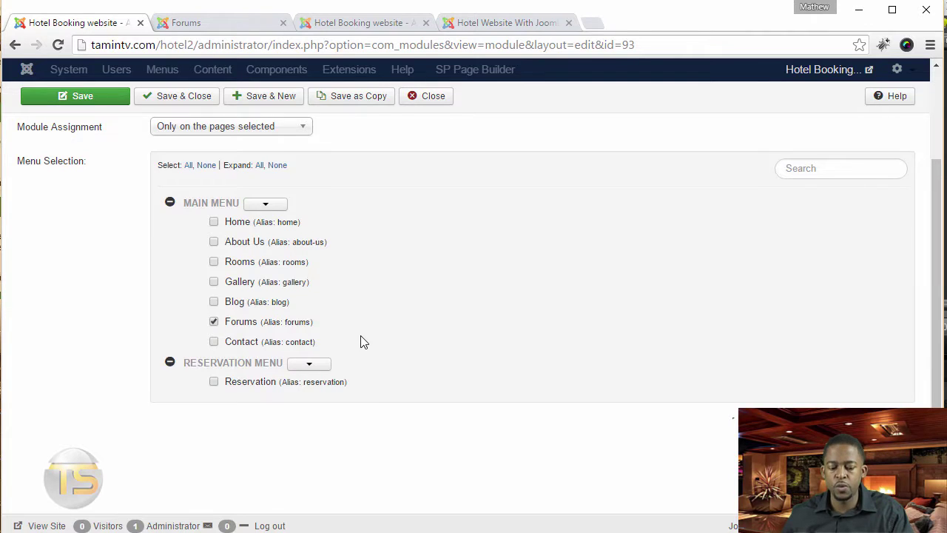
pyautogui.scroll(2, 361, 341)
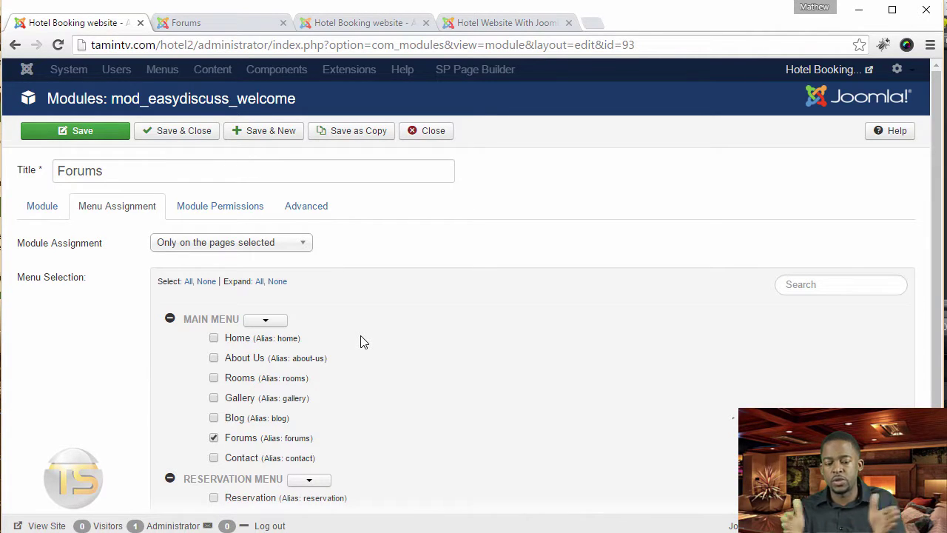
# - Keep Show My Discussions at Yes and save the Forums module
pyautogui.click(44, 206)
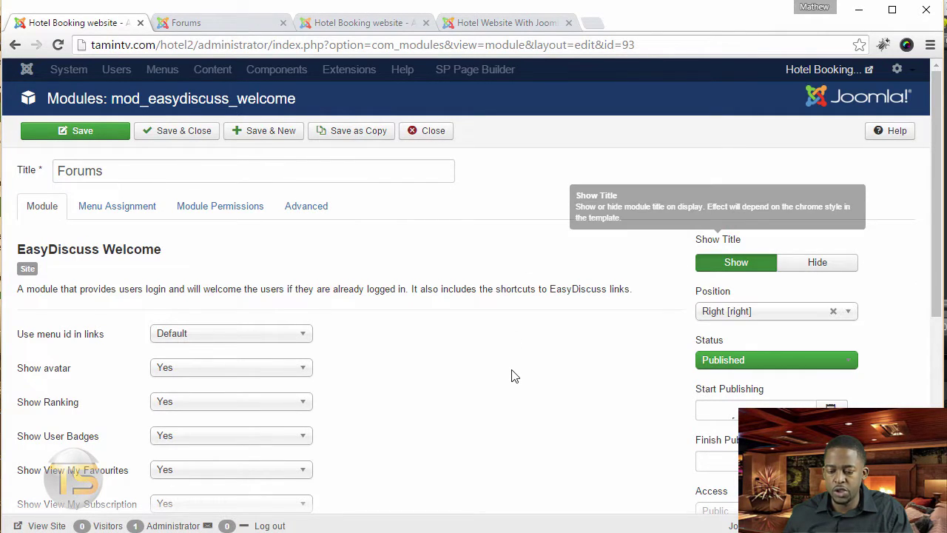
pyautogui.scroll(-4, 205, 355)
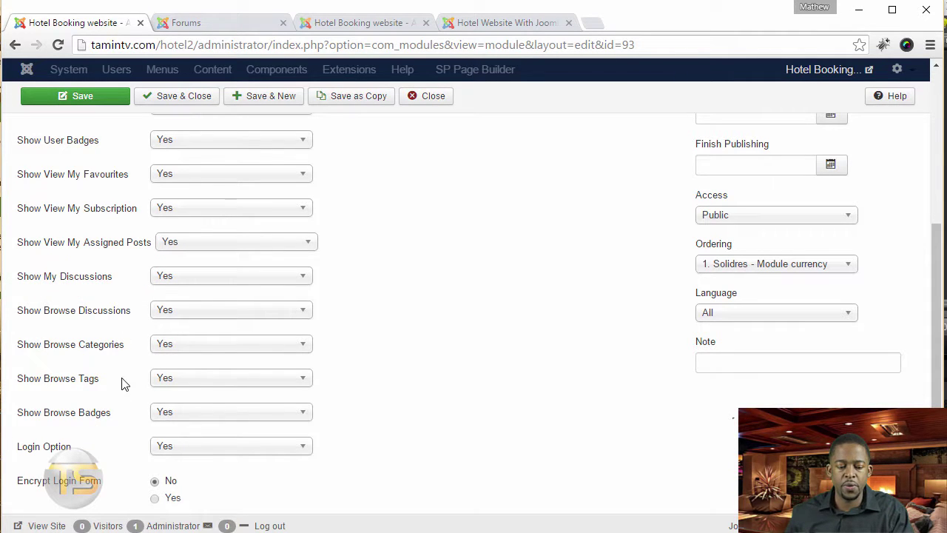
pyautogui.click(179, 280)
pyautogui.click(179, 281)
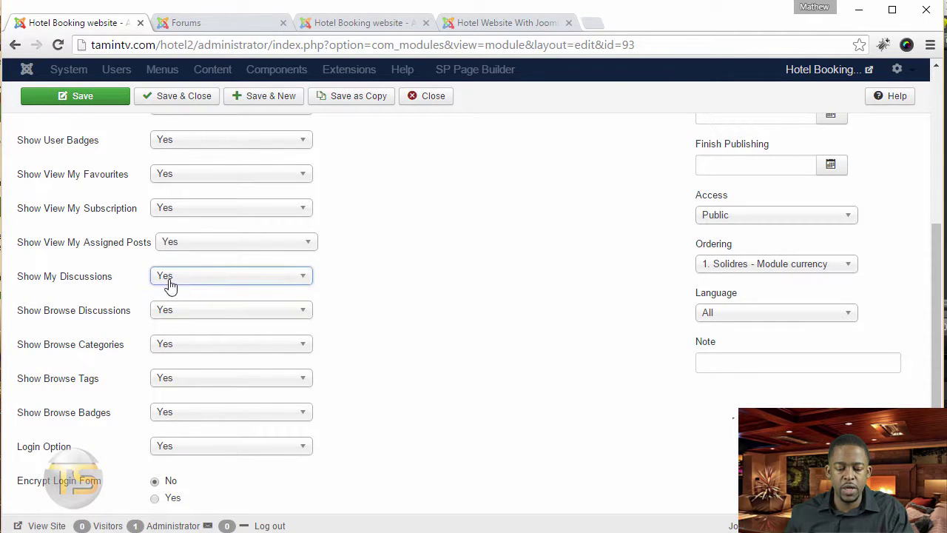
pyautogui.scroll(-2, 174, 348)
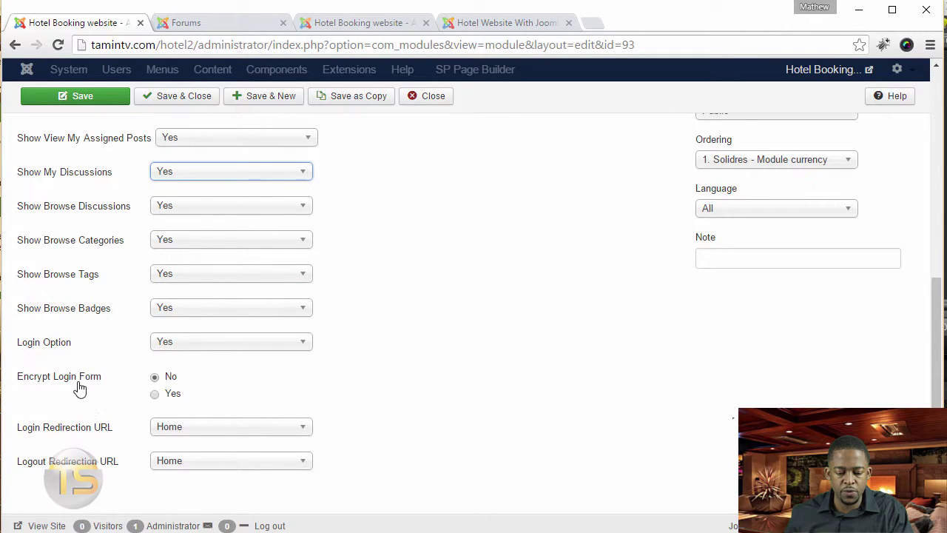
pyautogui.scroll(10, 222, 341)
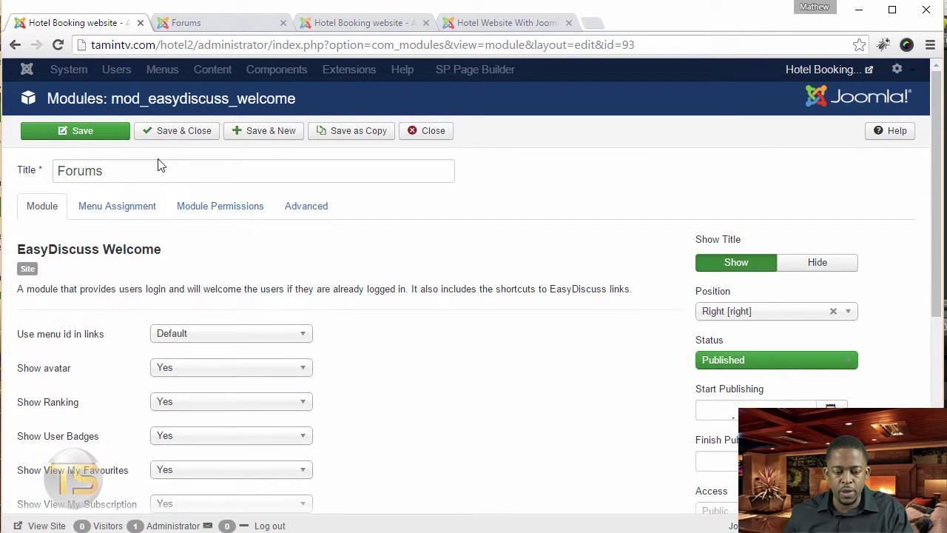
pyautogui.click(101, 134)
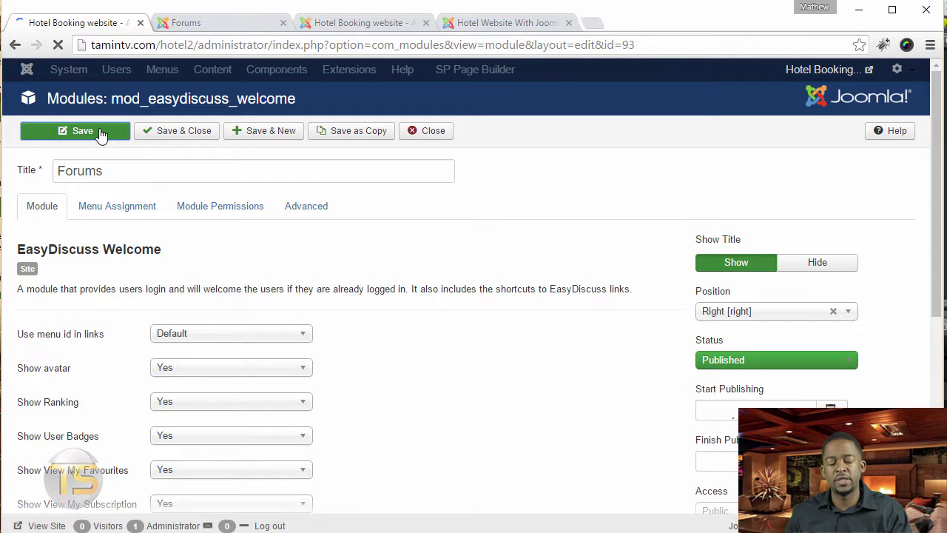
# - Sign in through the front-end Forums login box with the administrator username, then return to the admin tab
pyautogui.hotkey('ctrl', 'Tab')
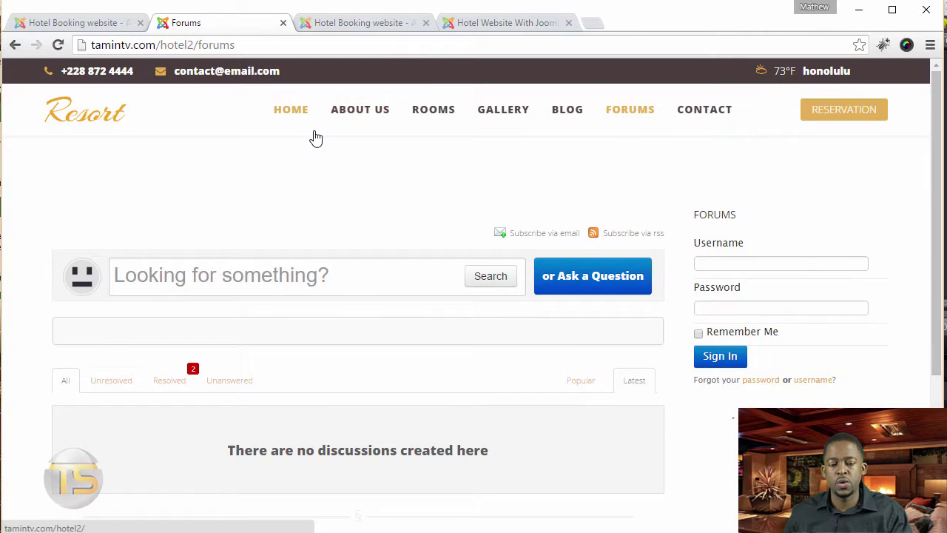
pyautogui.click(769, 258)
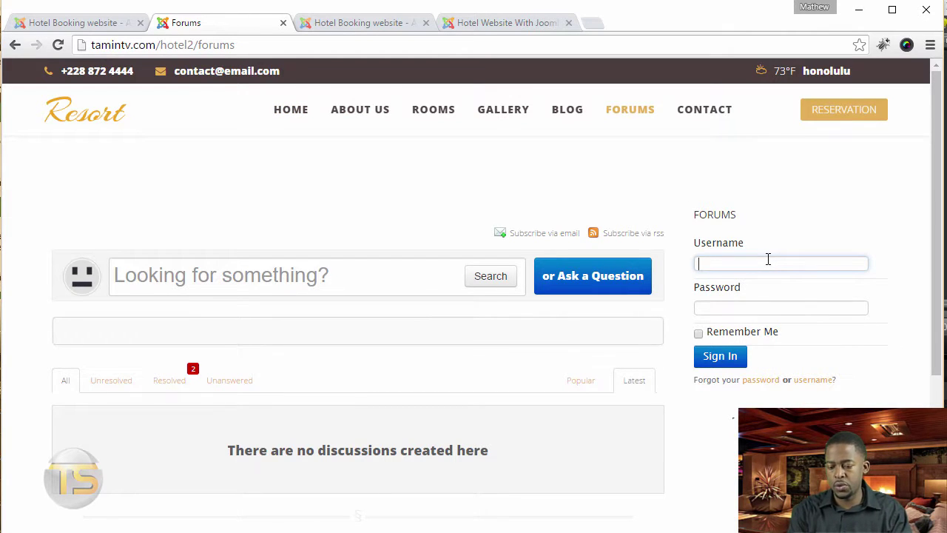
pyautogui.write('adm')
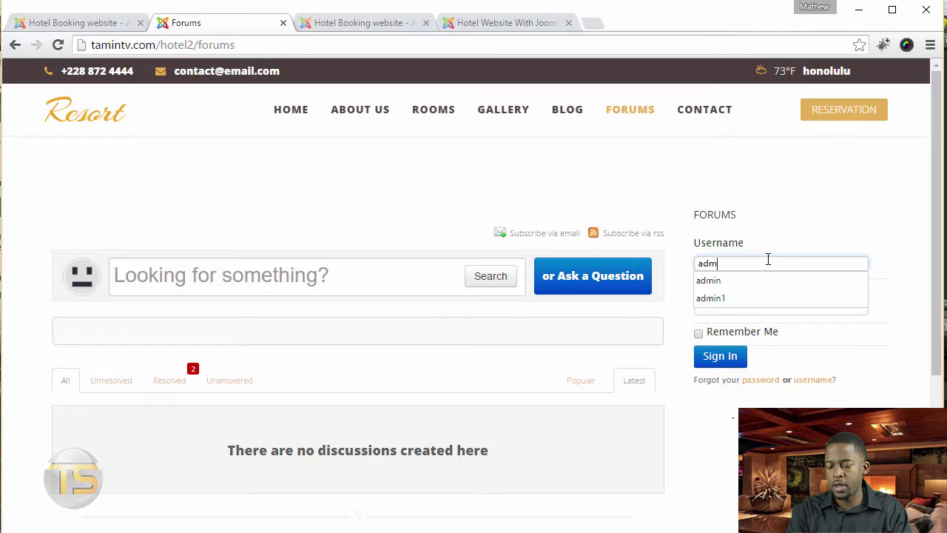
pyautogui.write('in')
pyautogui.press('Tab')
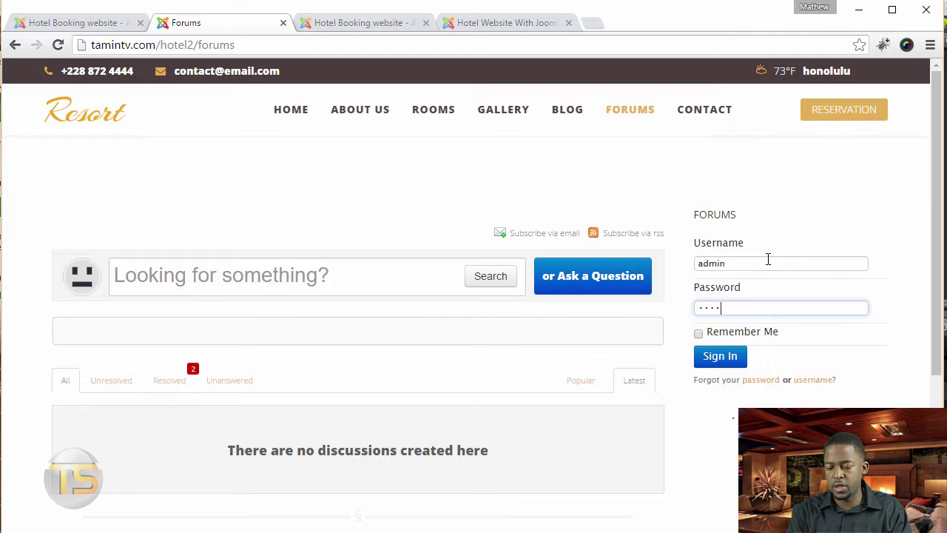
pyautogui.write('admin')
pyautogui.click(728, 359)
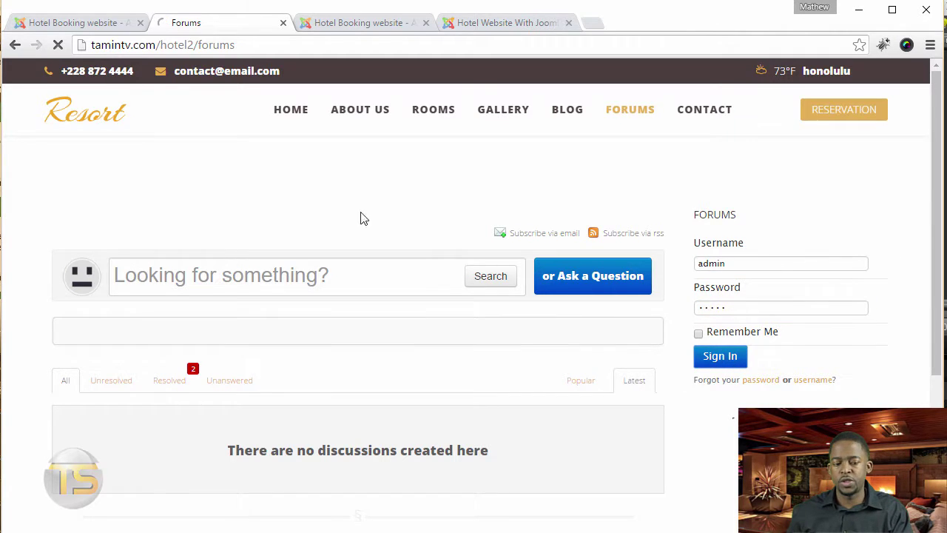
pyautogui.click(100, 23)
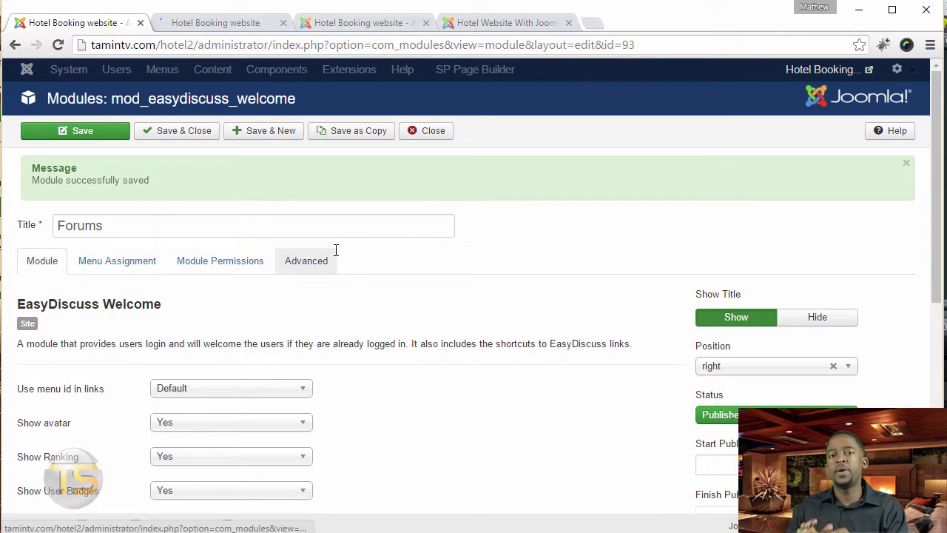
pyautogui.scroll(-4, 713, 388)
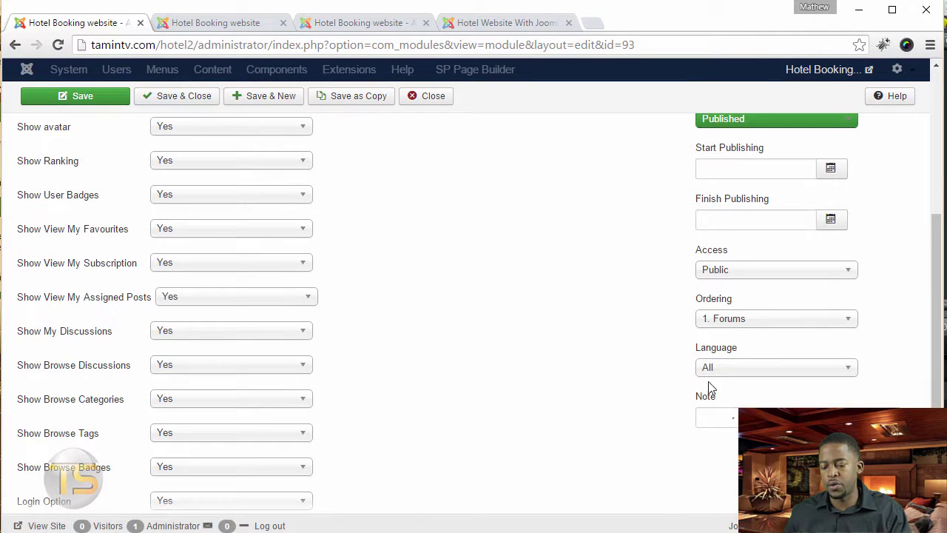
pyautogui.click(752, 269)
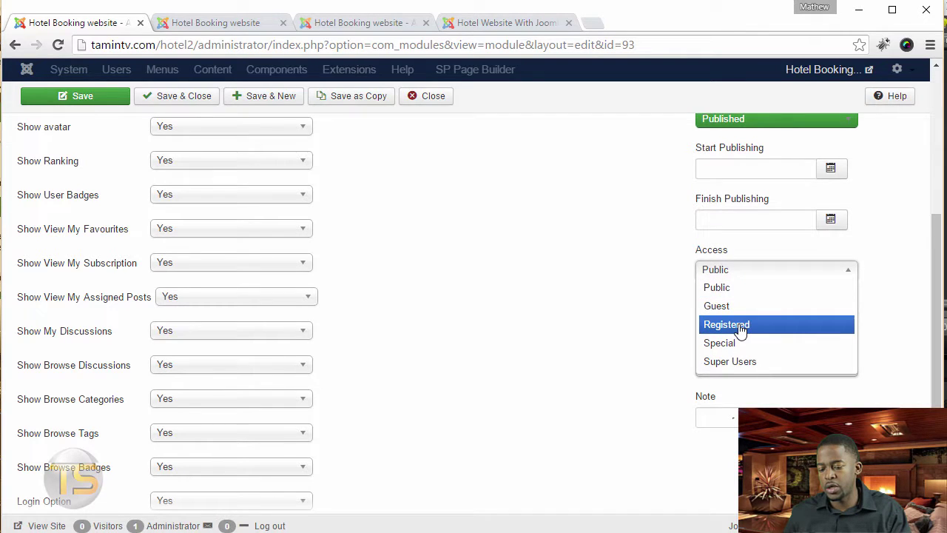
pyautogui.click(570, 314)
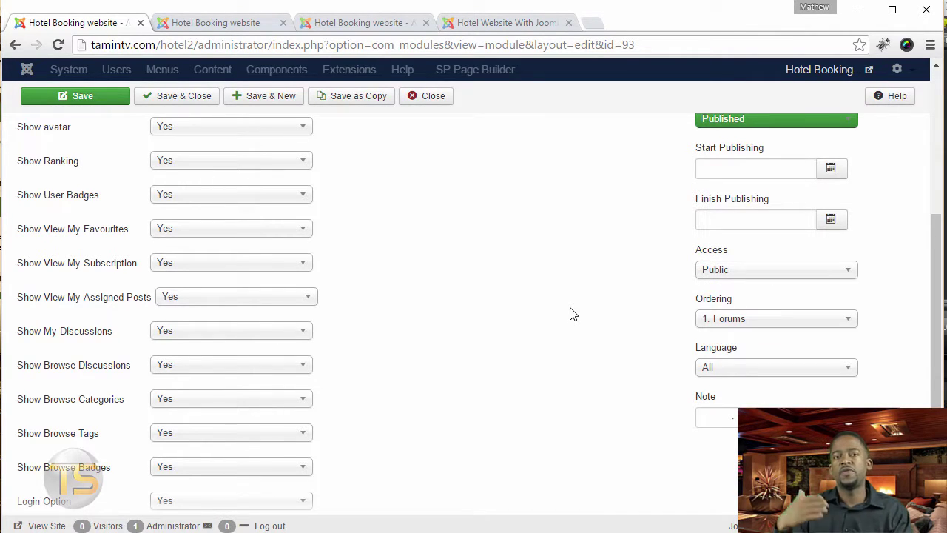
pyautogui.click(238, 25)
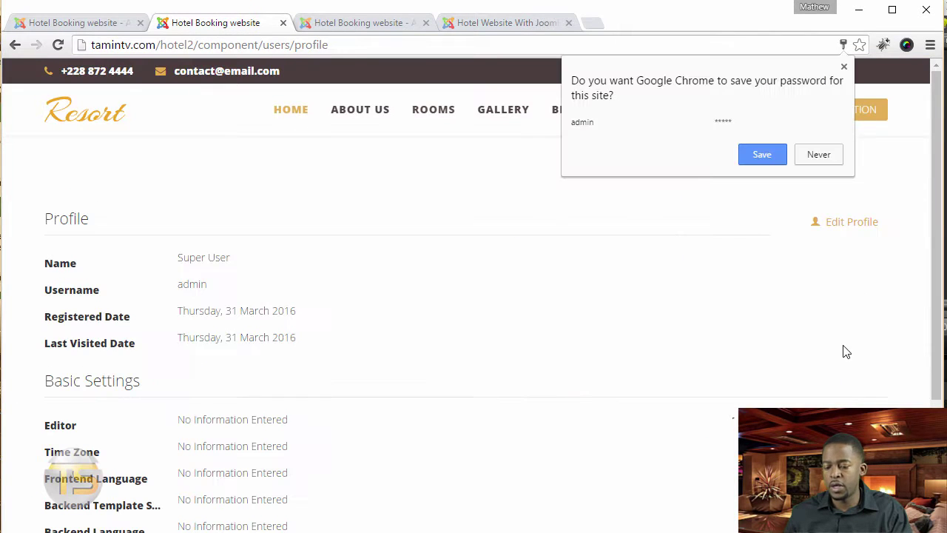
pyautogui.click(819, 304)
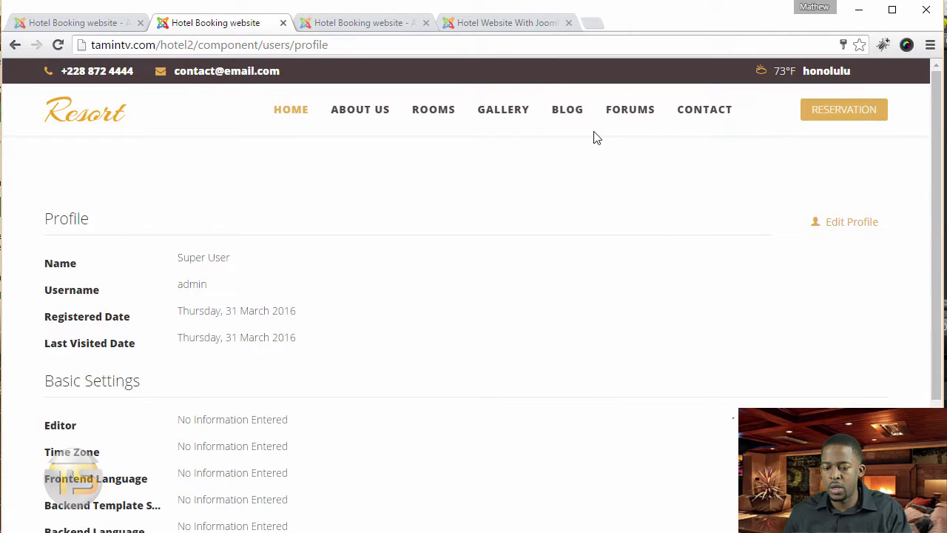
pyautogui.click(649, 120)
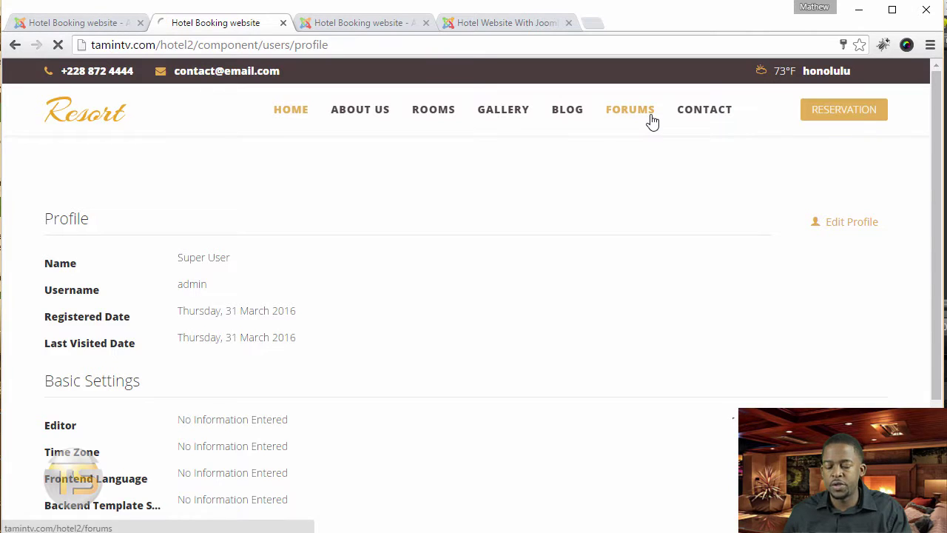
pyautogui.hotkey('ctrl', 'shift', 'Tab')
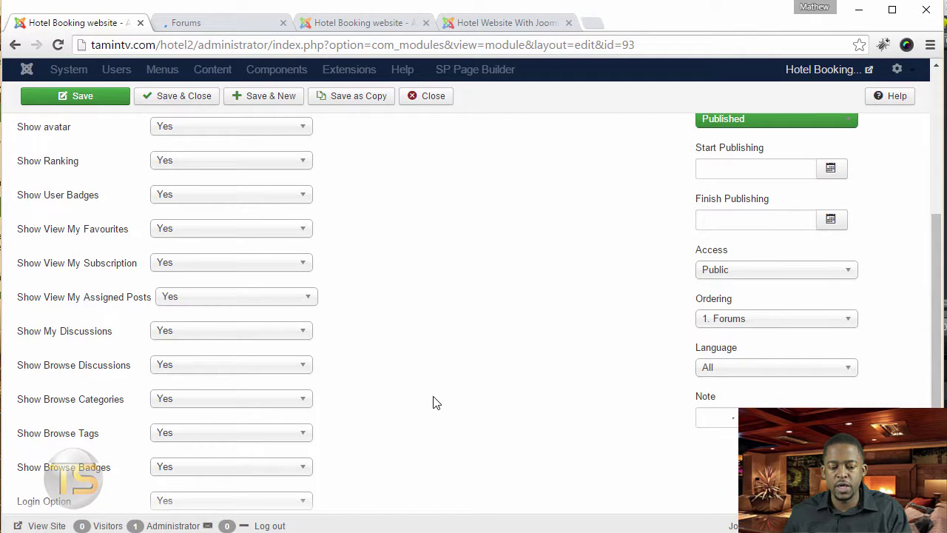
# - Set the welcome module's Login Redirection URL to Forums, leaving Logout Redirection at Home
pyautogui.scroll(-2, 444, 406)
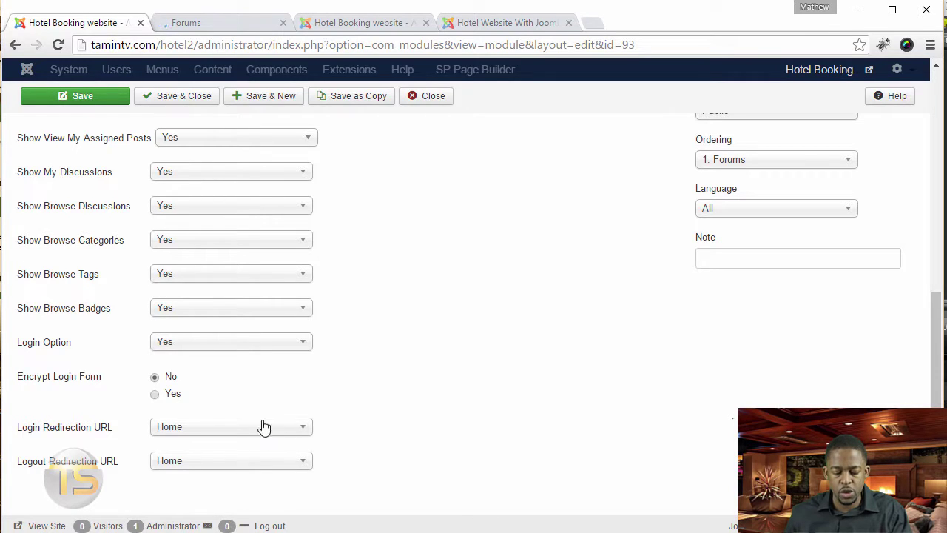
pyautogui.click(190, 433)
pyautogui.click(191, 433)
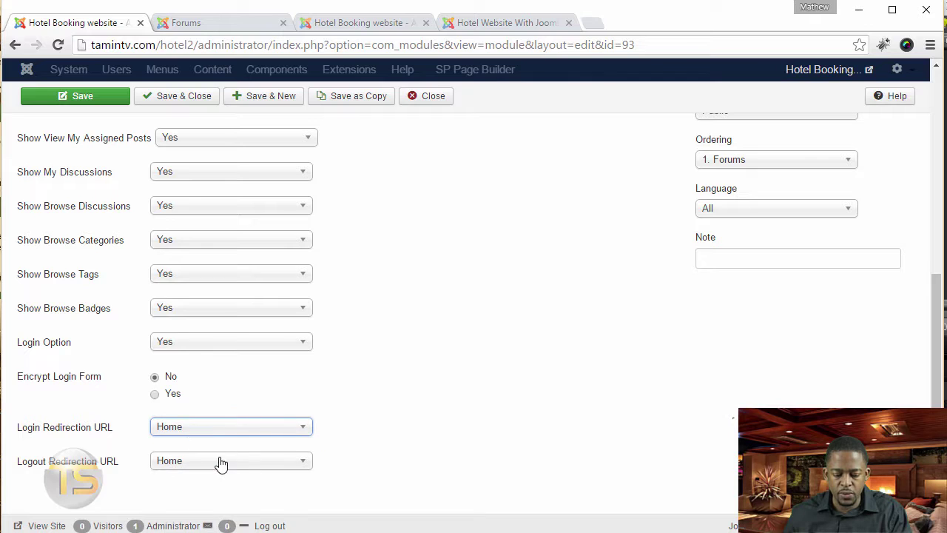
pyautogui.click(220, 461)
pyautogui.click(235, 425)
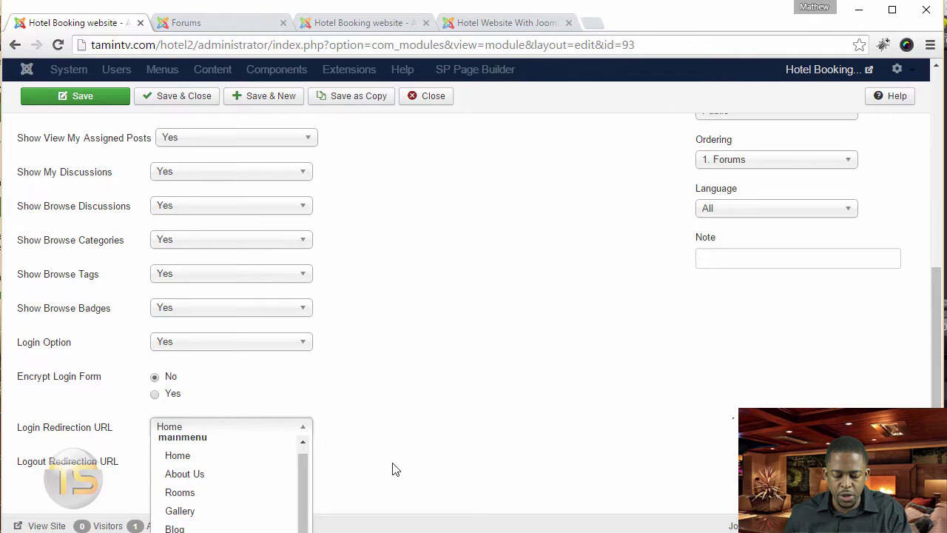
pyautogui.scroll(-3, 533, 467)
pyautogui.click(181, 434)
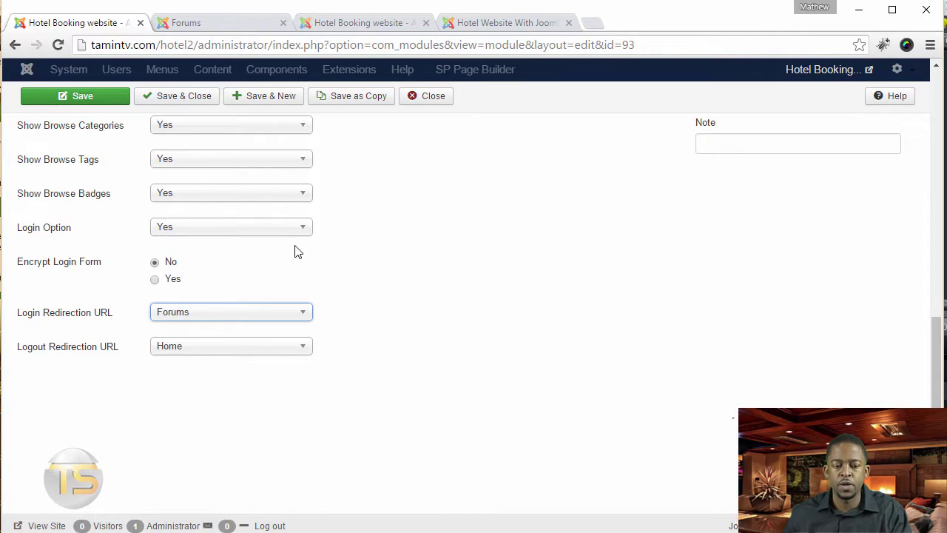
# - Reload the front-end Forums page to check the signed-in Super User sidebar, then return to the module editor
pyautogui.click(225, 21)
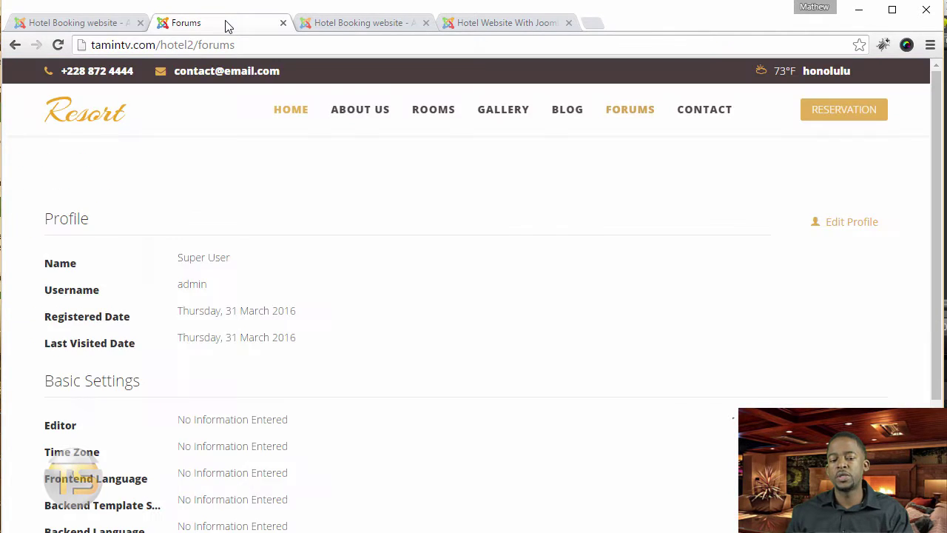
pyautogui.press('F5')
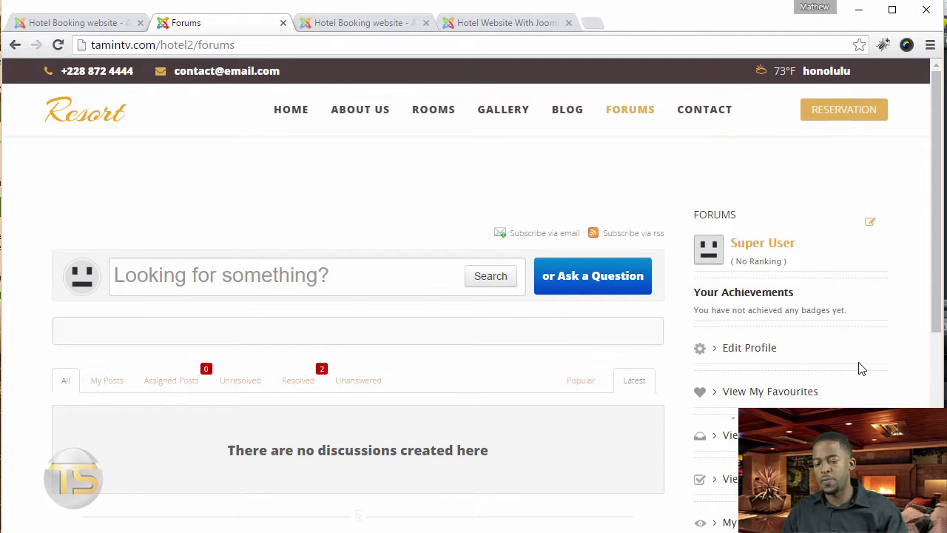
pyautogui.scroll(-5, 930, 271)
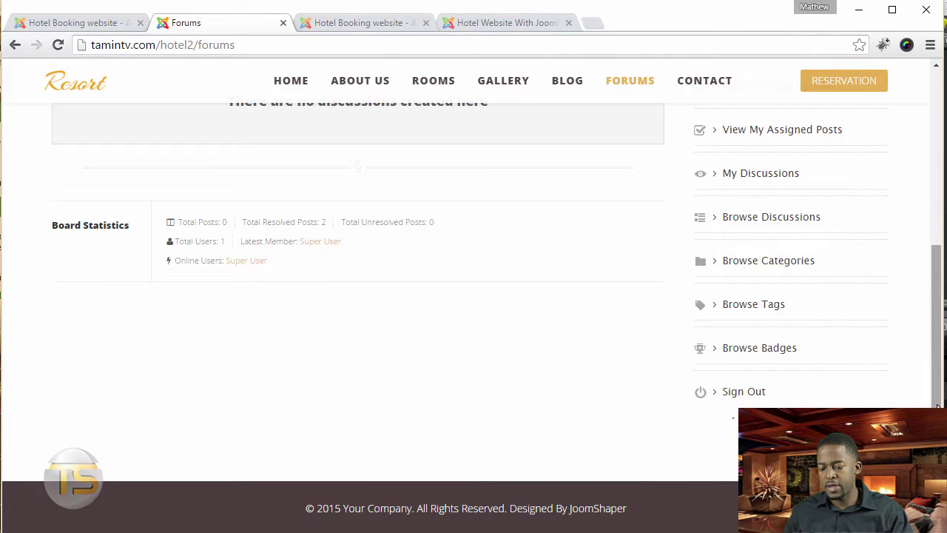
pyautogui.scroll(3, 929, 268)
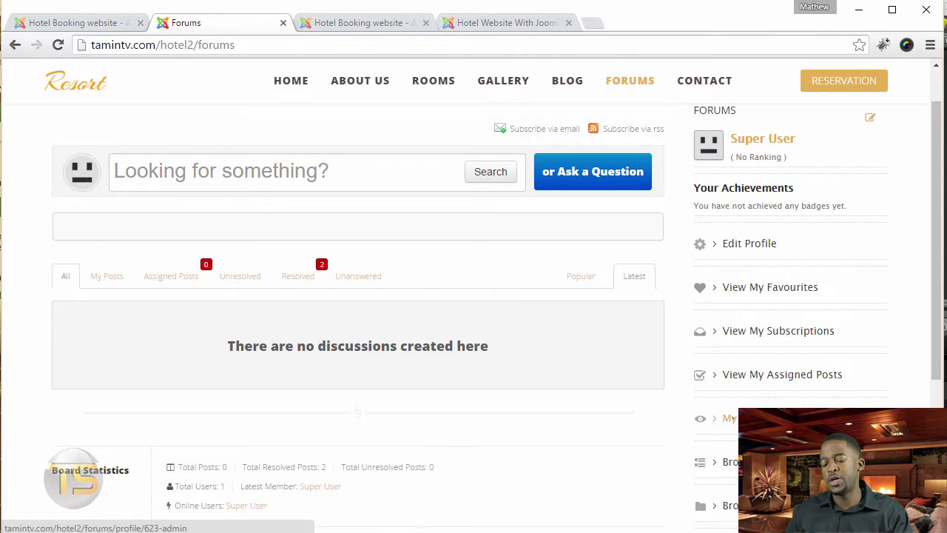
pyautogui.scroll(2, 726, 429)
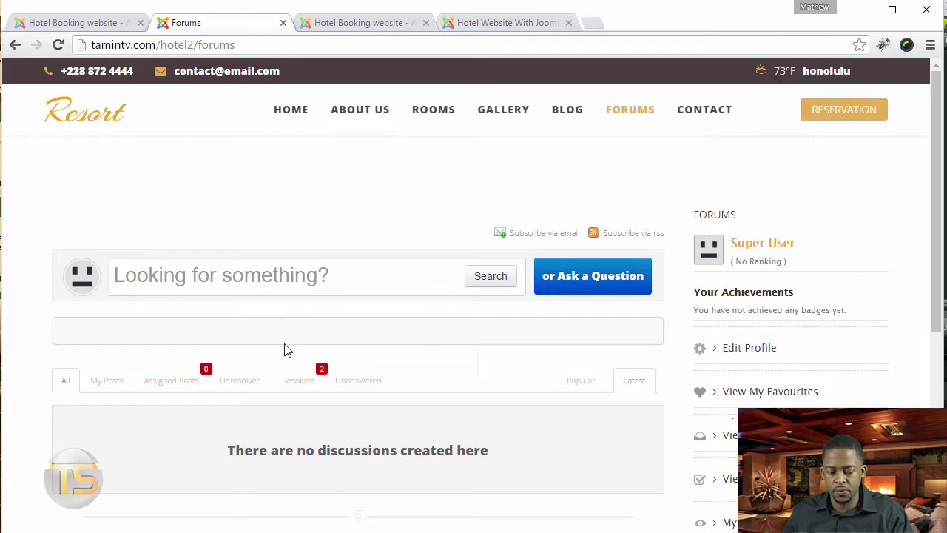
pyautogui.scroll(-2, 271, 414)
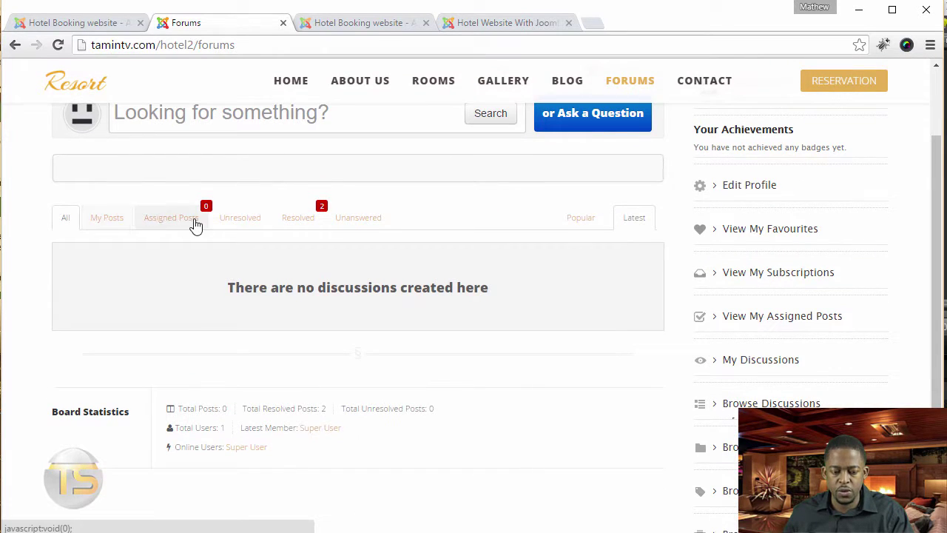
pyautogui.click(74, 22)
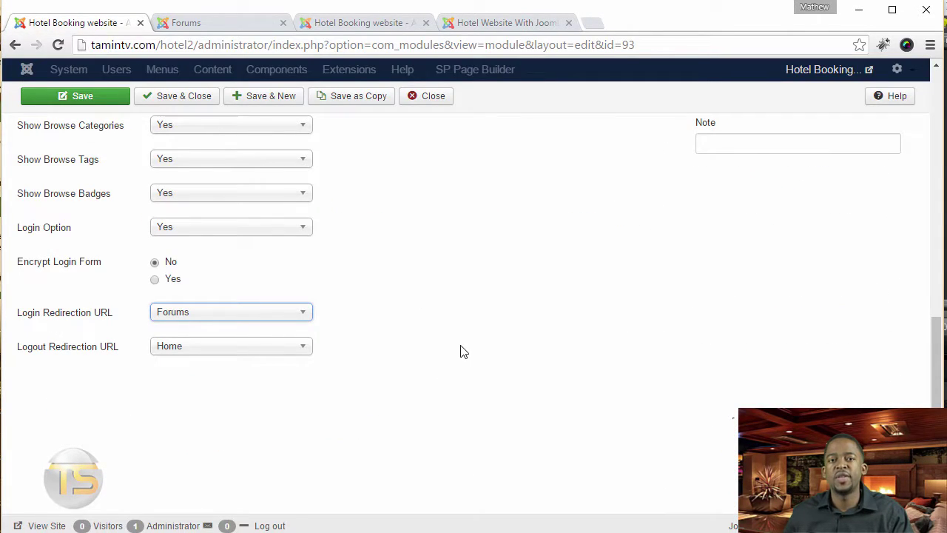